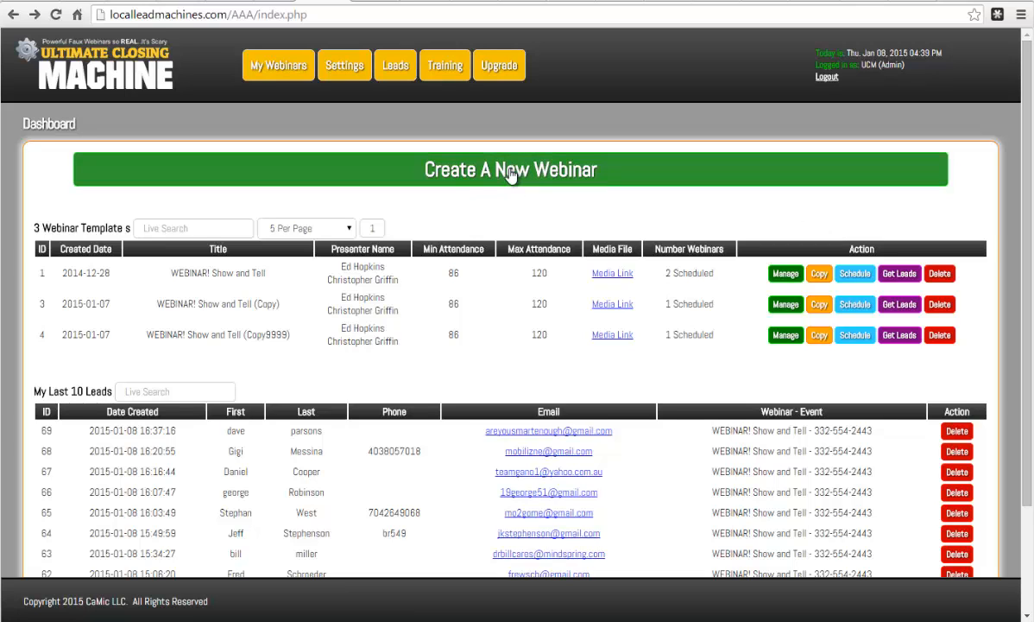
# - Open the form for a new webinar template, view its general settings, and return to the dashboard
pyautogui.click(471, 160)
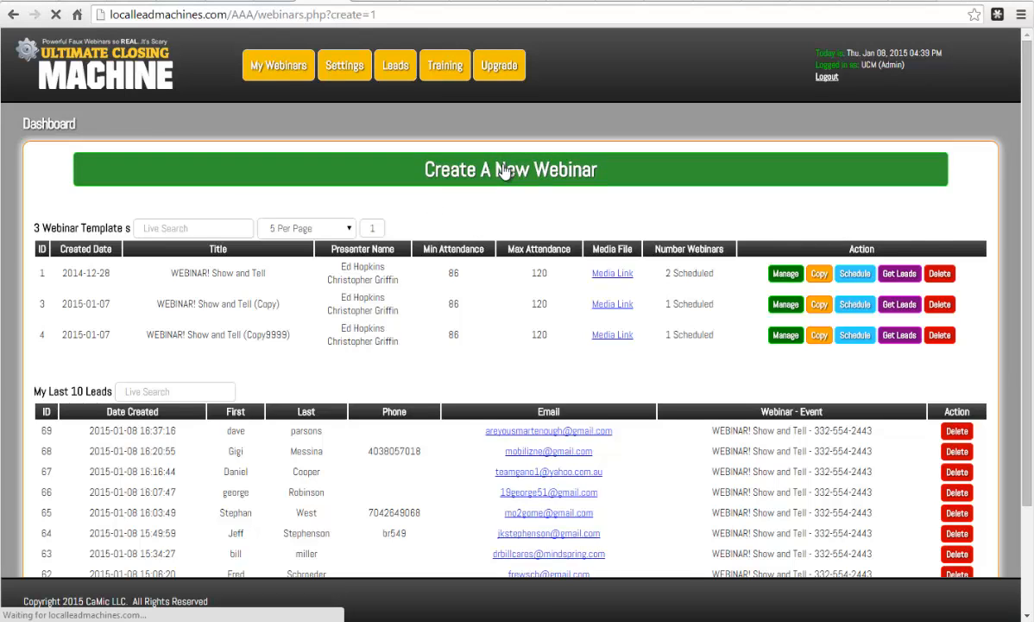
pyautogui.click(490, 202)
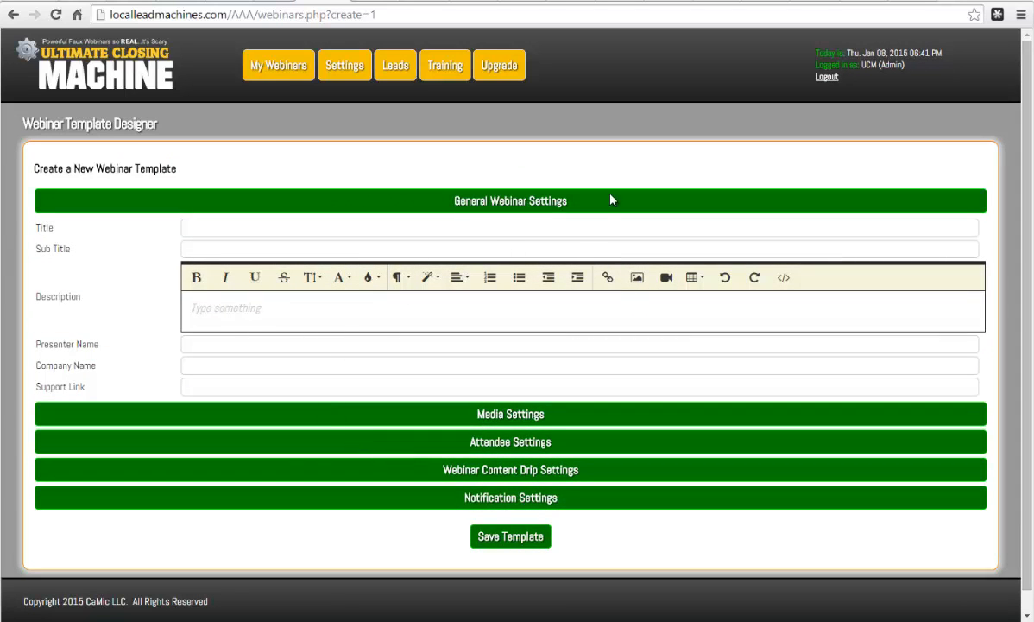
pyautogui.click(13, 15)
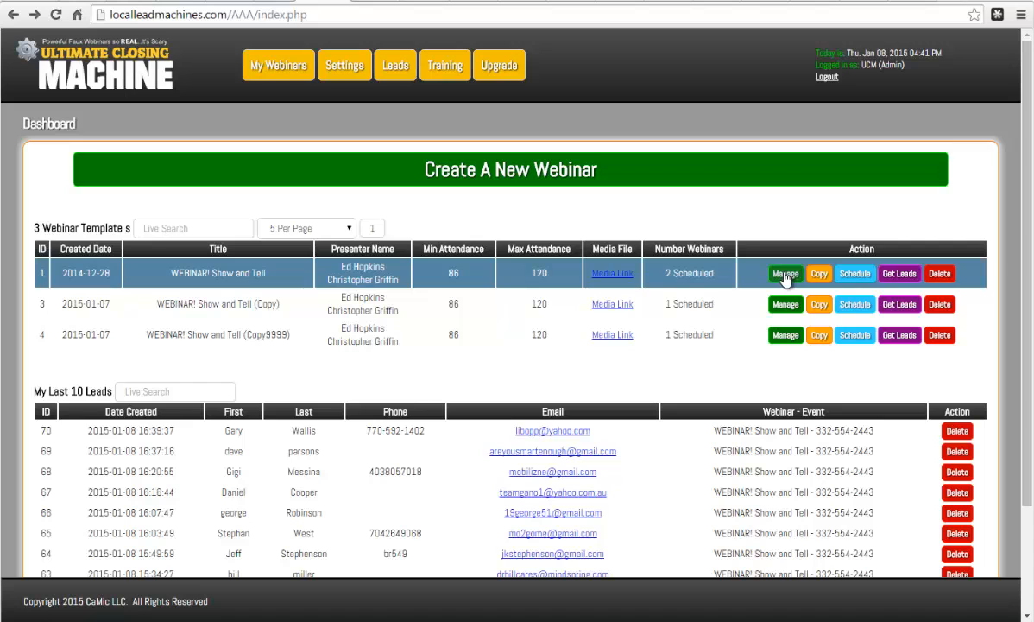
# - Open the first template, WEBINAR! Show and Tell, for editing and review the title, subtitle and description in its general settings
pyautogui.click(786, 275)
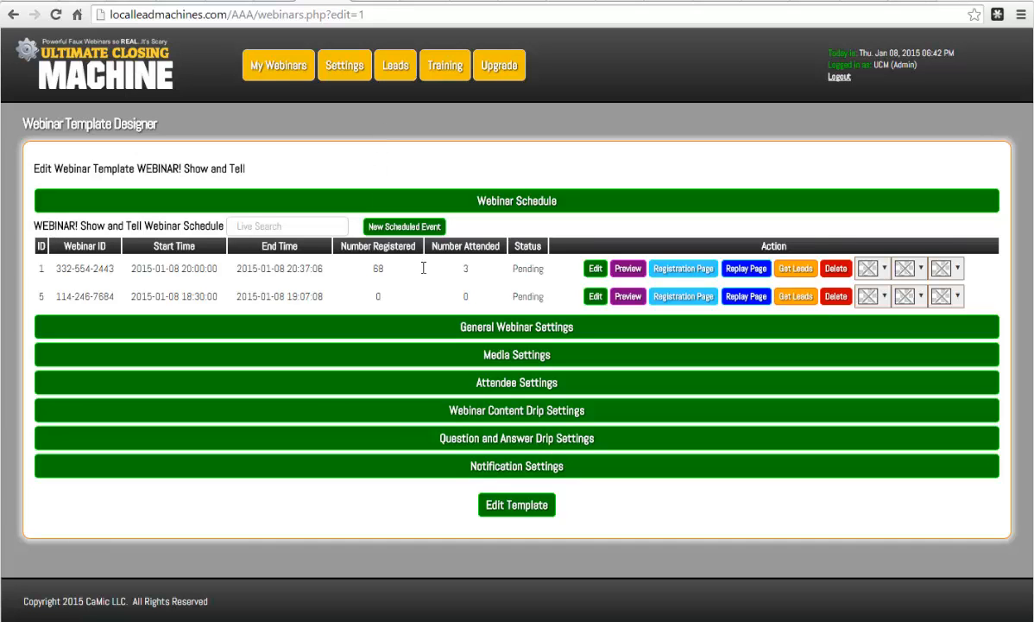
pyautogui.click(498, 202)
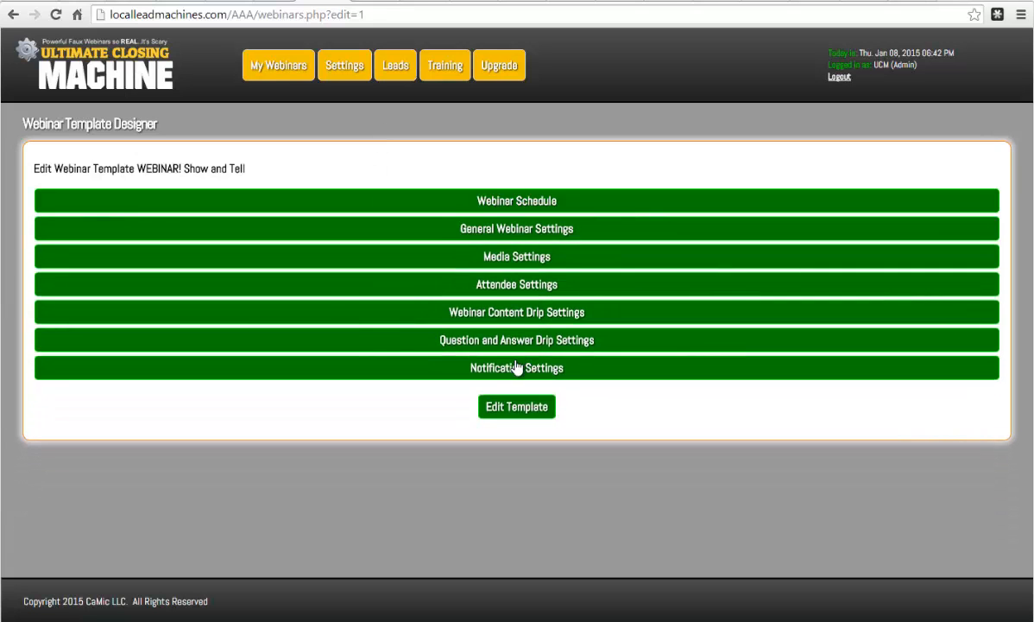
pyautogui.click(473, 232)
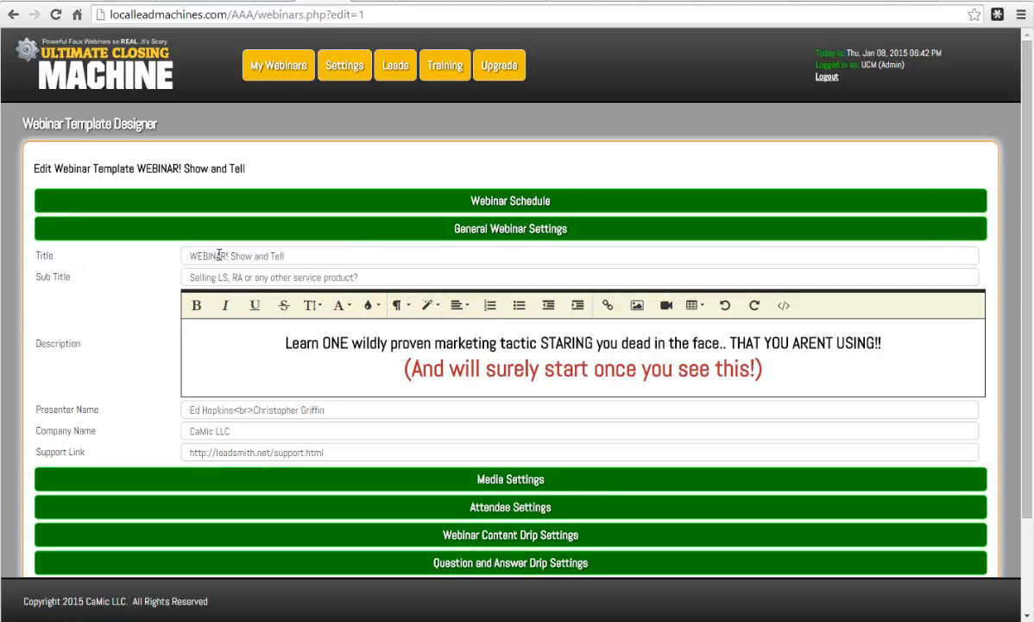
pyautogui.moveTo(193, 255); pyautogui.dragTo(203, 279)
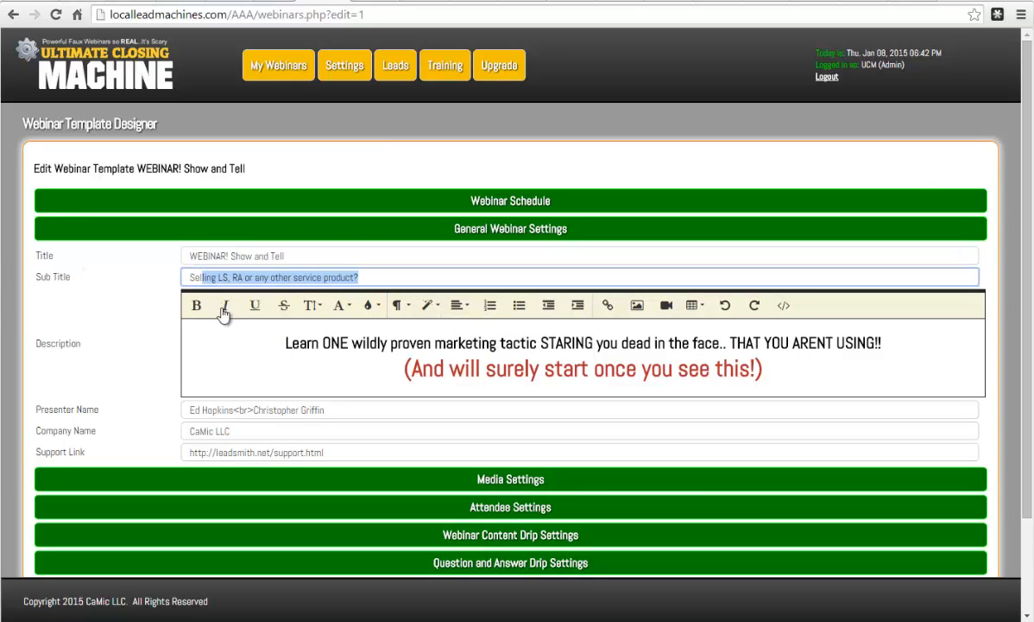
pyautogui.moveTo(265, 334); pyautogui.dragTo(478, 369)
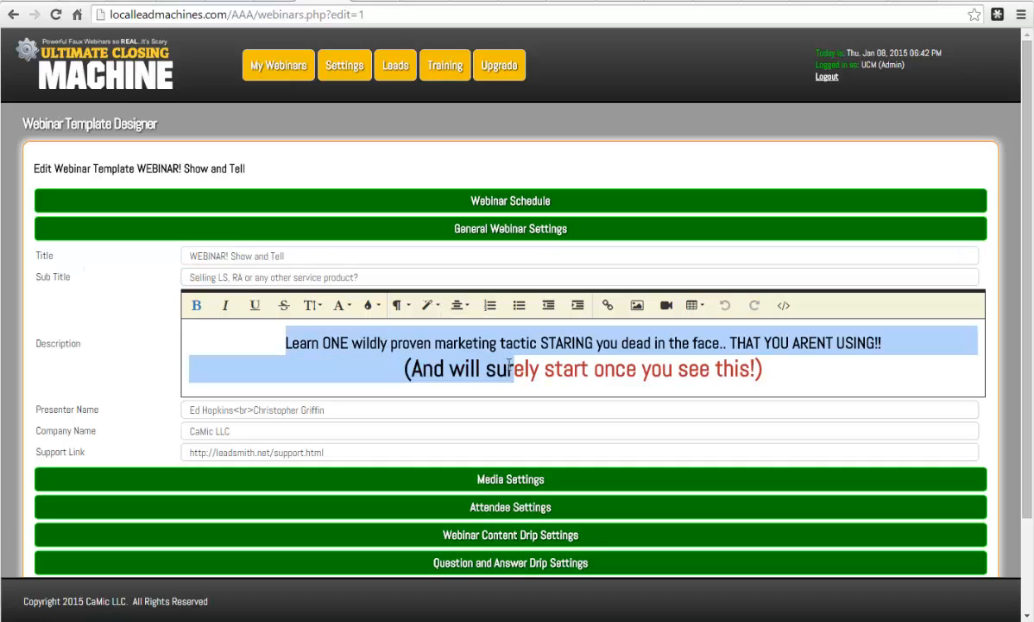
# - Check where the title and subtitle appear in the header and side panel of the live webinar room
pyautogui.click(370, 2)
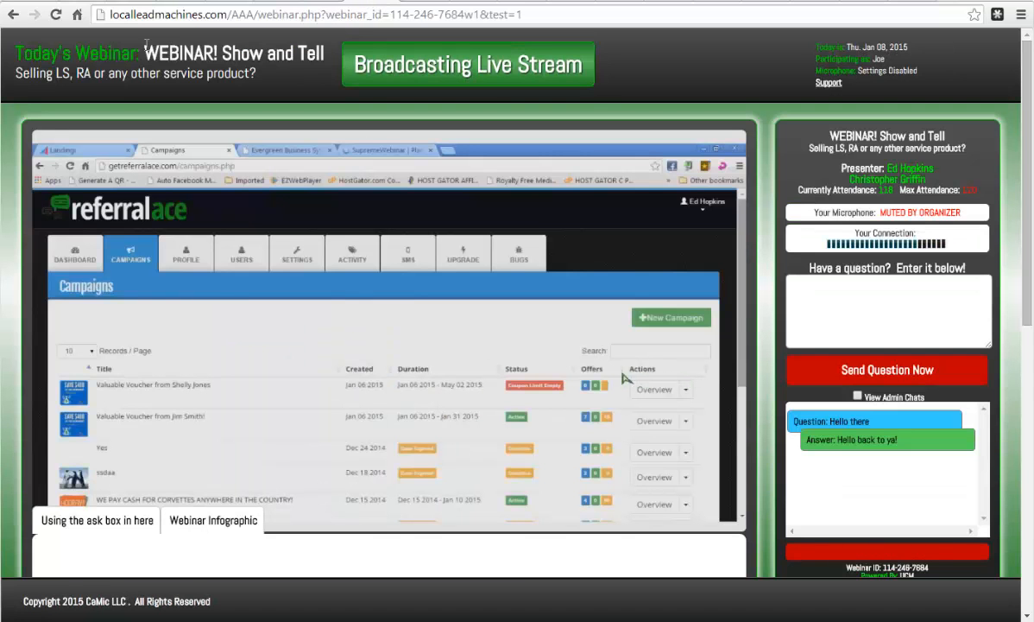
pyautogui.moveTo(143, 53); pyautogui.dragTo(326, 55)
pyautogui.moveTo(258, 75); pyautogui.dragTo(22, 77)
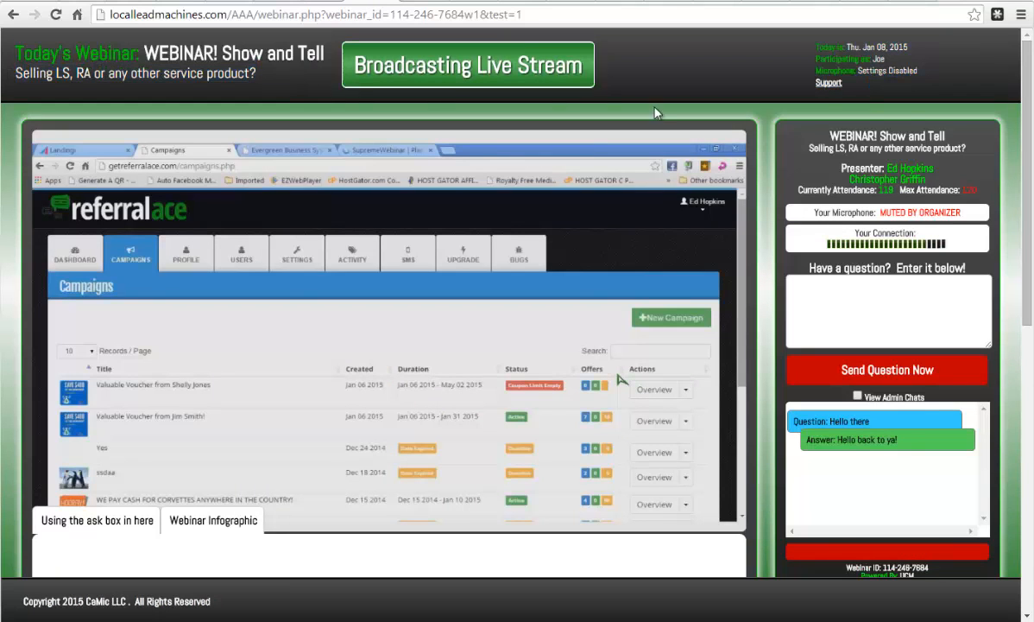
pyautogui.moveTo(878, 135); pyautogui.dragTo(767, 126)
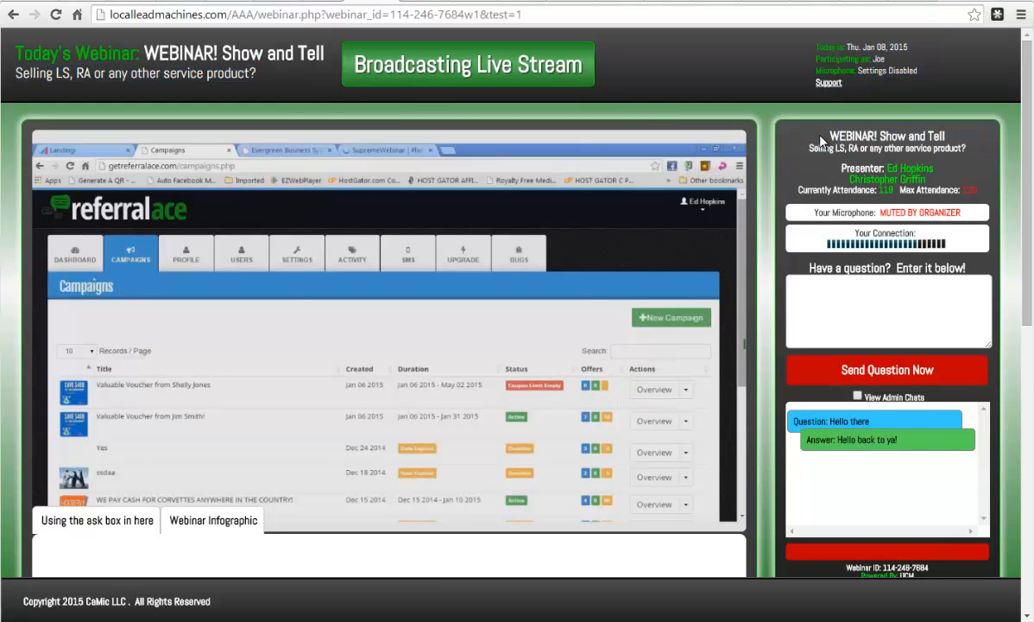
pyautogui.moveTo(918, 138); pyautogui.dragTo(973, 148)
pyautogui.click(973, 149)
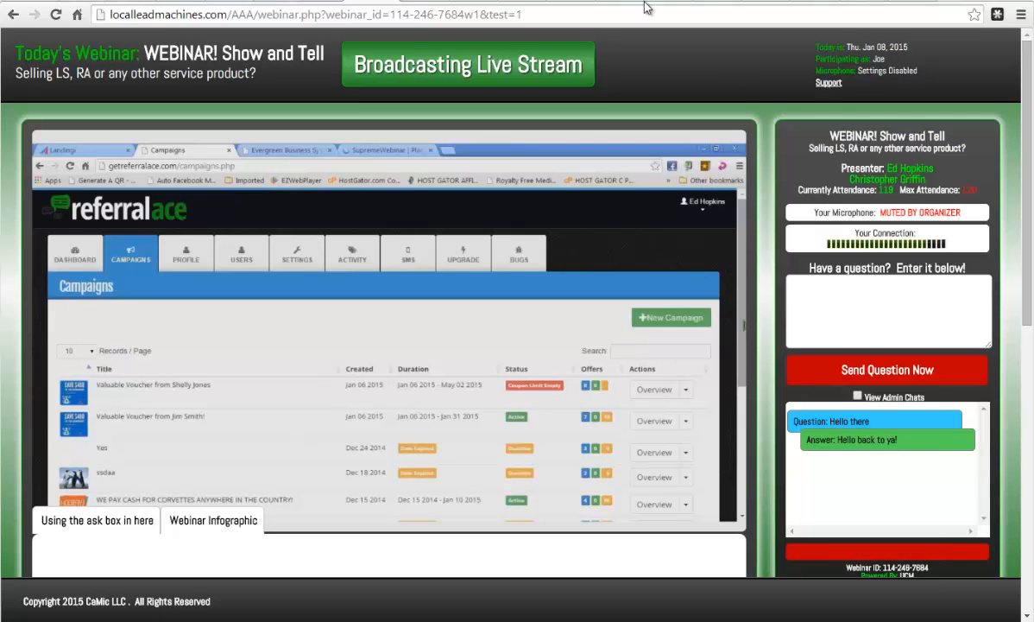
# - Review the template's description and compare it with the live webinar room
pyautogui.click(328, 1)
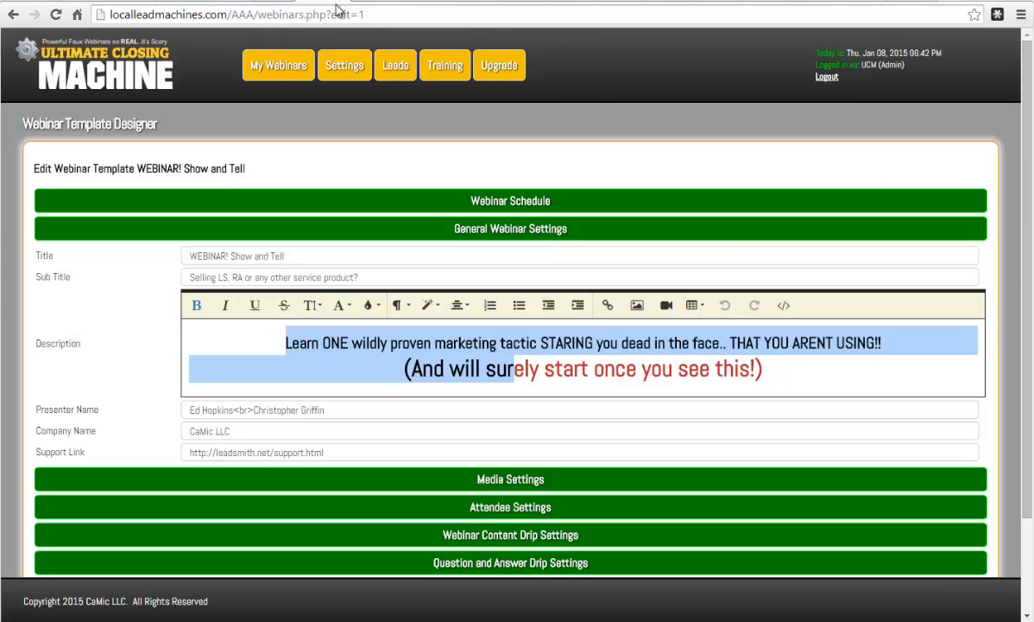
pyautogui.click(411, 345)
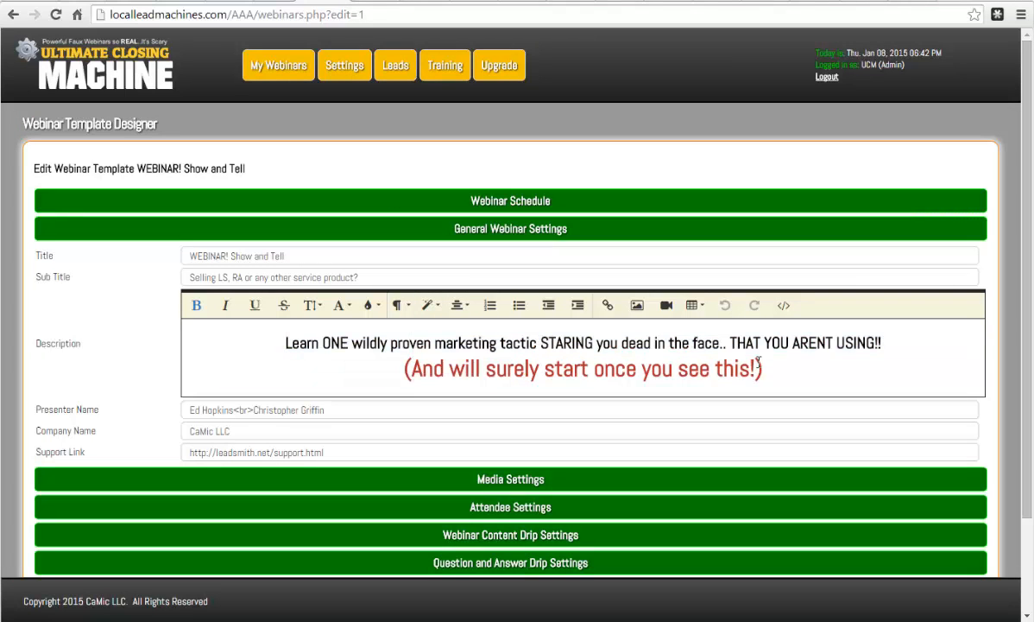
pyautogui.click(346, 2)
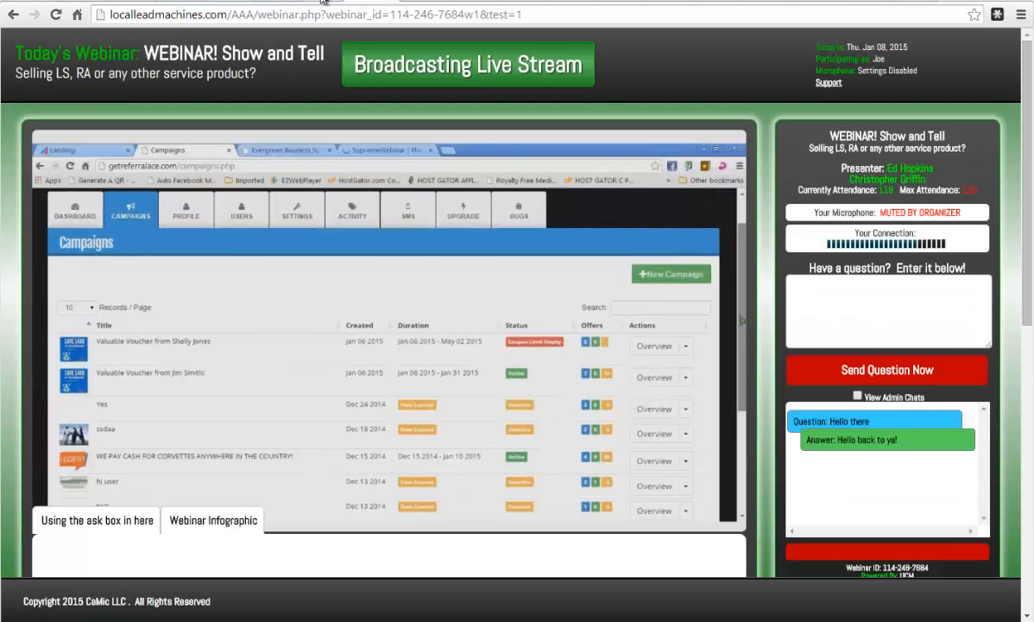
pyautogui.click(293, 2)
# - Reopen the WEBINAR! Show and Tell template from the dashboard and open the registration page of its 20:00 event
pyautogui.click(277, 65)
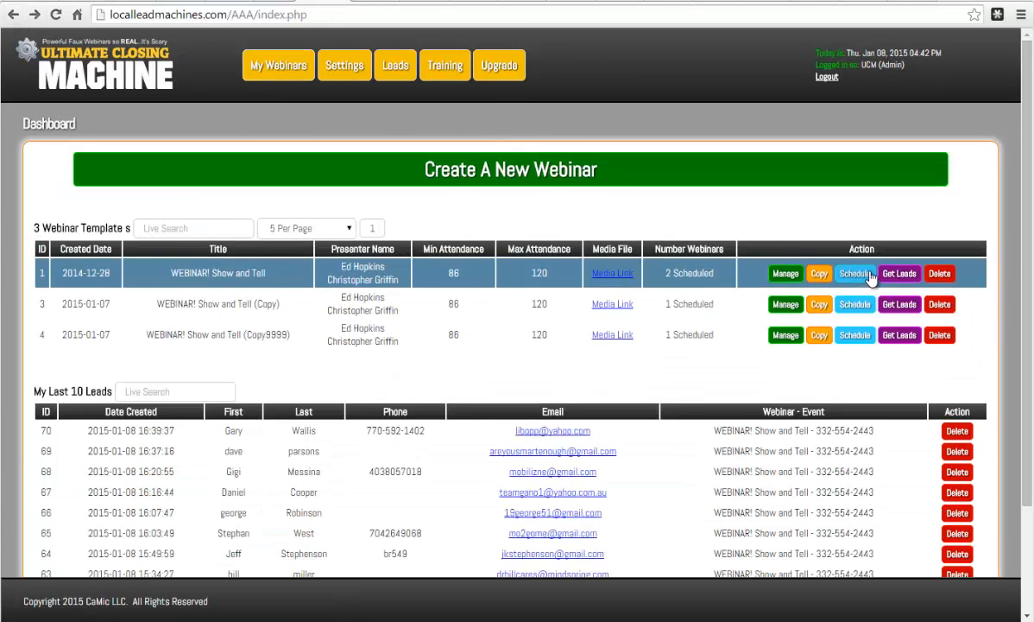
pyautogui.click(796, 274)
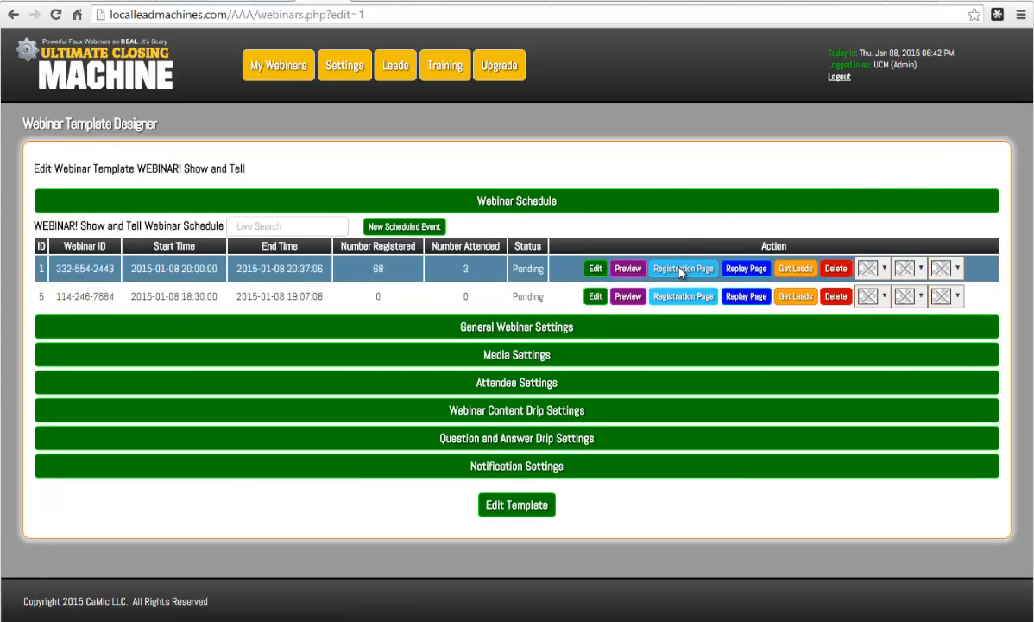
pyautogui.click(681, 269)
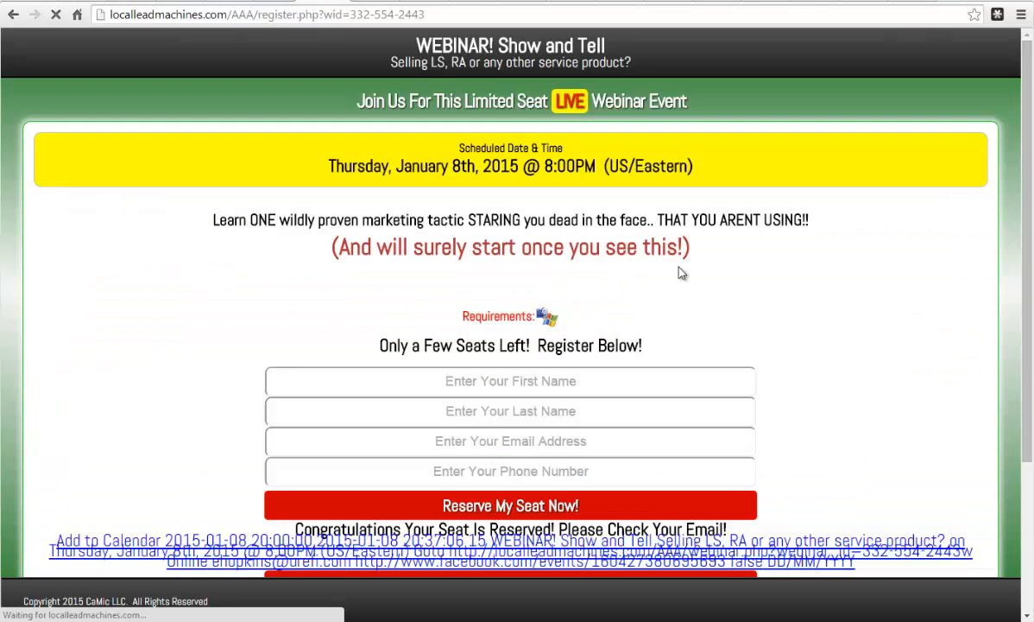
# - Examine the description, scheduled date and time, invitation line, title and subtitle on the registration page
pyautogui.moveTo(696, 272); pyautogui.dragTo(360, 138)
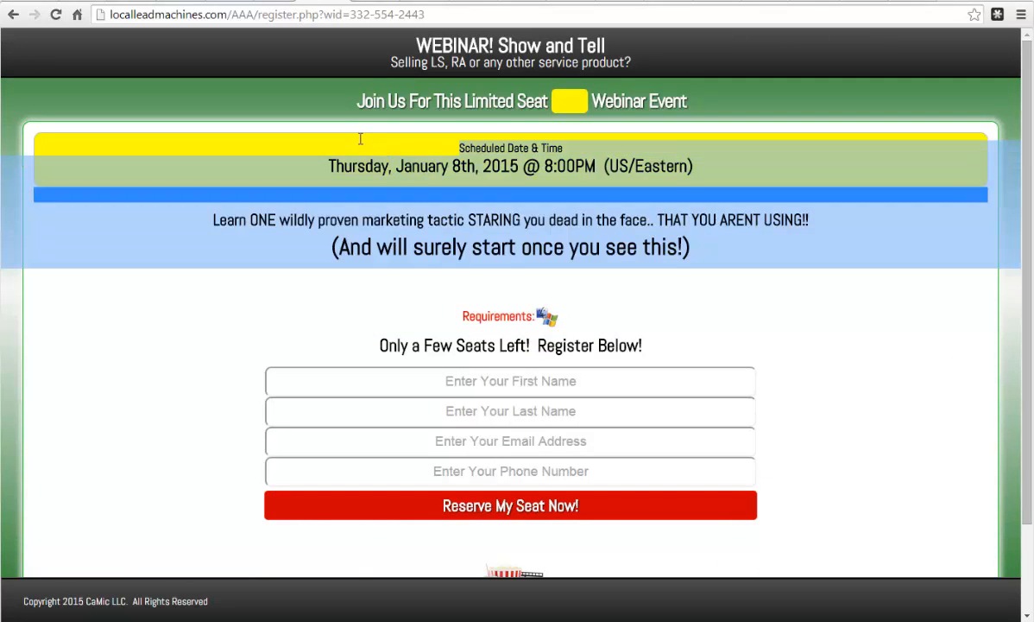
pyautogui.click(375, 164)
pyautogui.moveTo(674, 168); pyautogui.dragTo(282, 152)
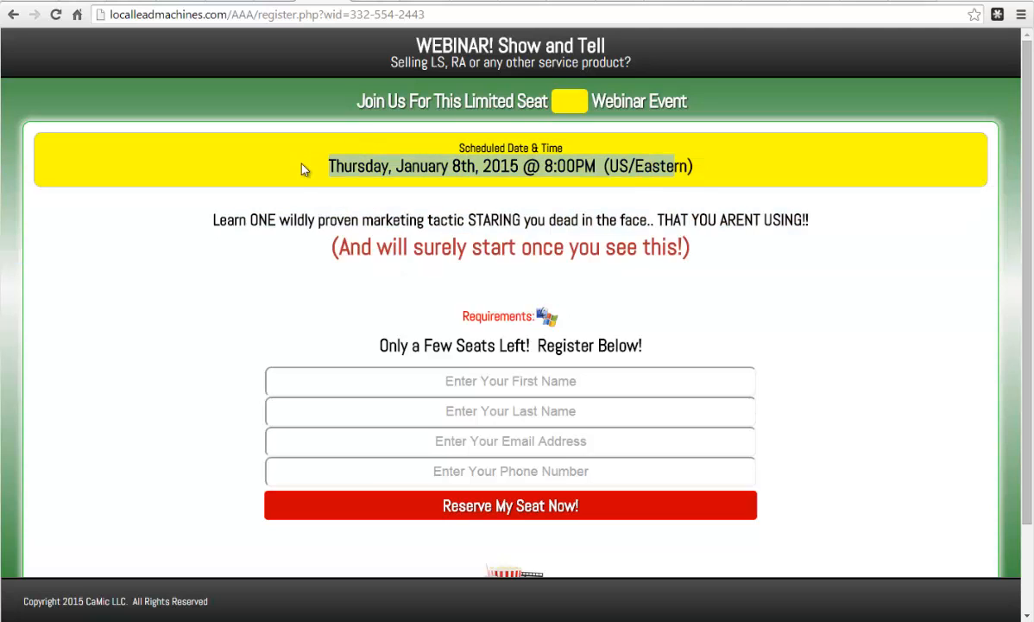
pyautogui.click(282, 153)
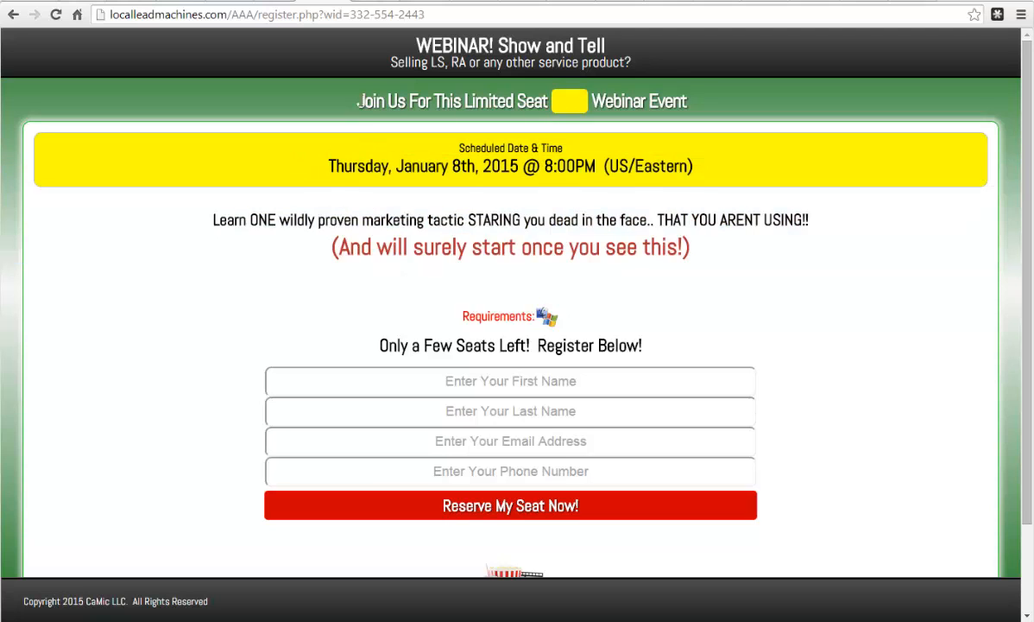
pyautogui.moveTo(339, 101); pyautogui.dragTo(650, 102)
pyautogui.moveTo(632, 62); pyautogui.dragTo(338, 41)
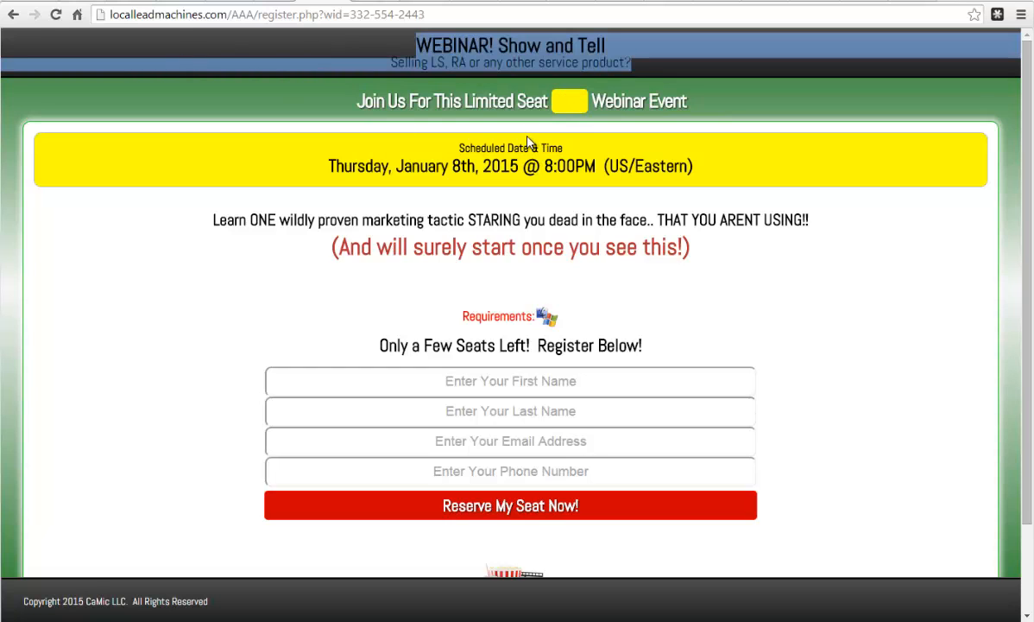
# - Return to the template's general settings and review the presenter name and company name, comparing the company with the footer's copyright line
pyautogui.click(13, 15)
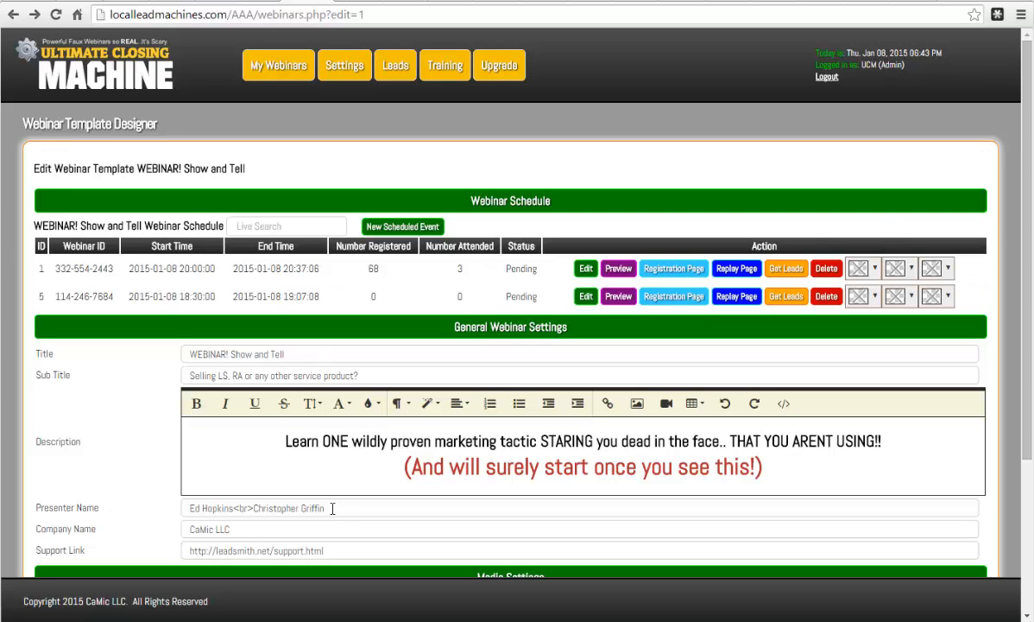
pyautogui.moveTo(333, 508); pyautogui.dragTo(212, 487)
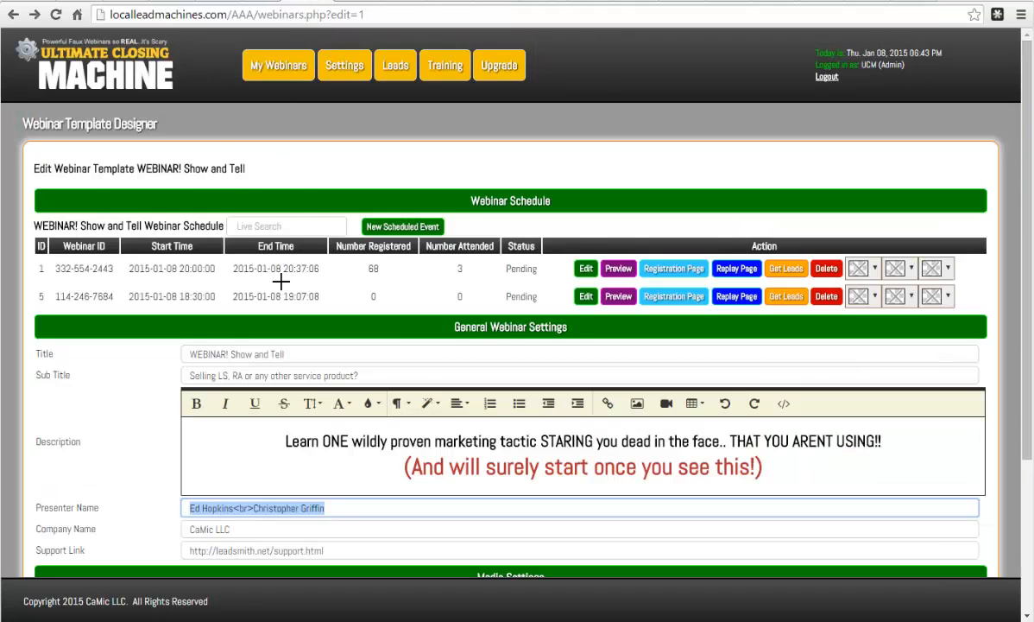
pyautogui.scroll(-1, 116, 356)
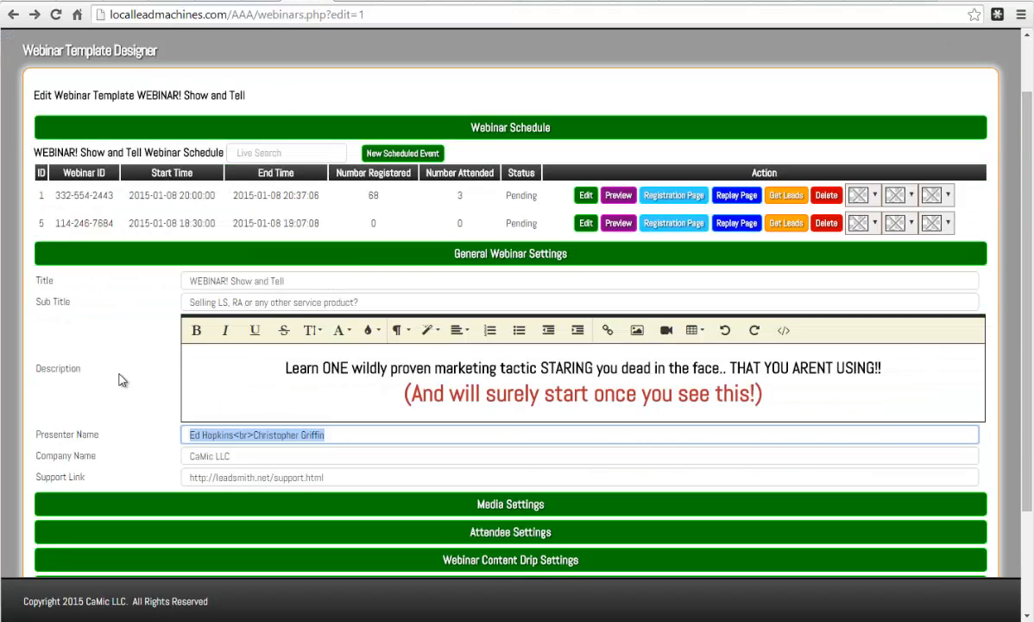
pyautogui.moveTo(232, 455); pyautogui.dragTo(181, 458)
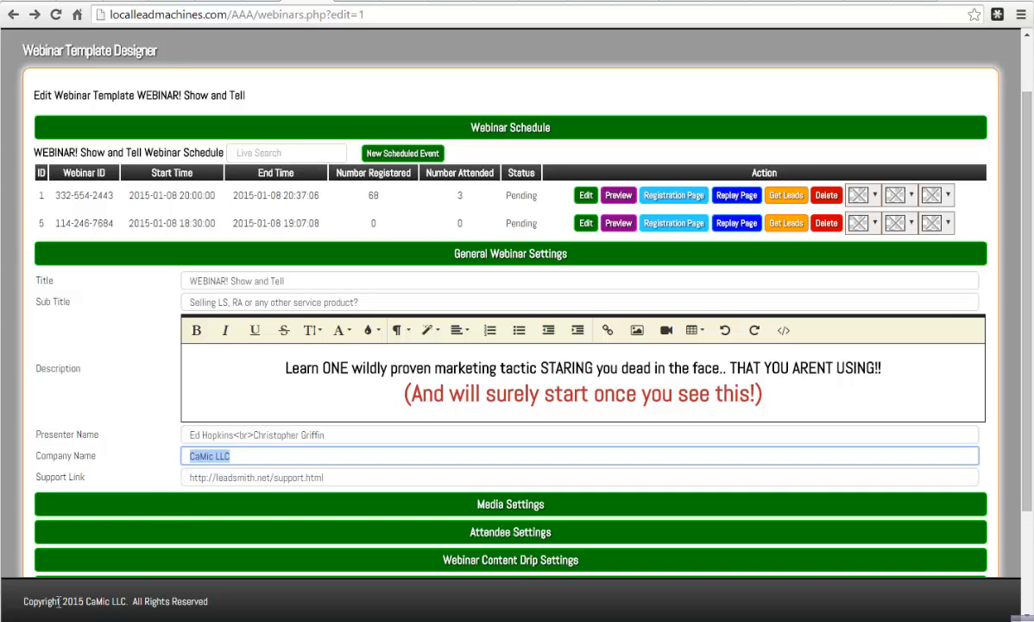
pyautogui.moveTo(58, 602); pyautogui.dragTo(140, 607)
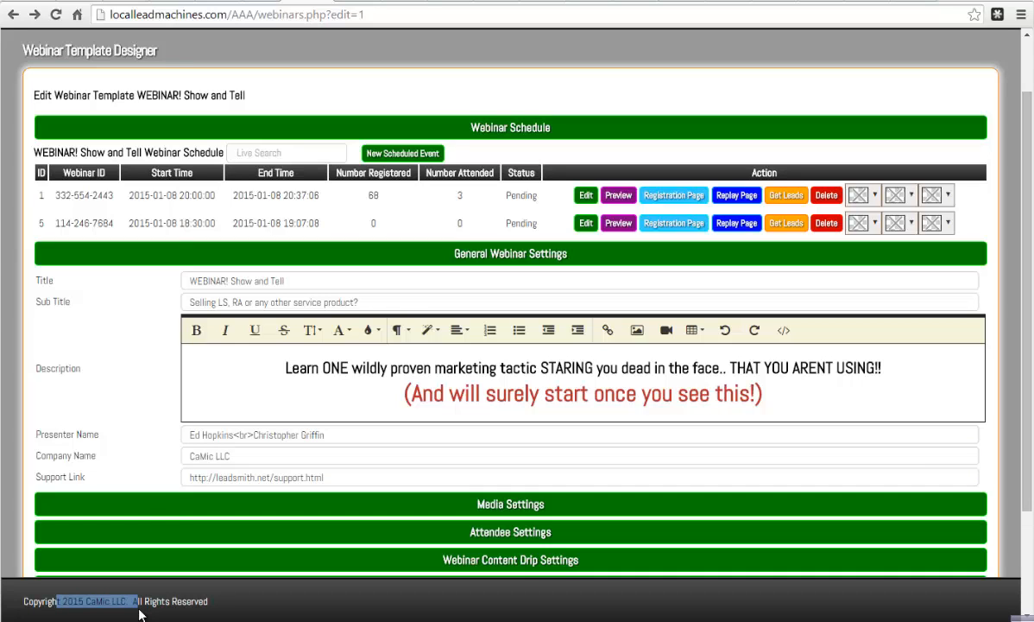
pyautogui.click(173, 455)
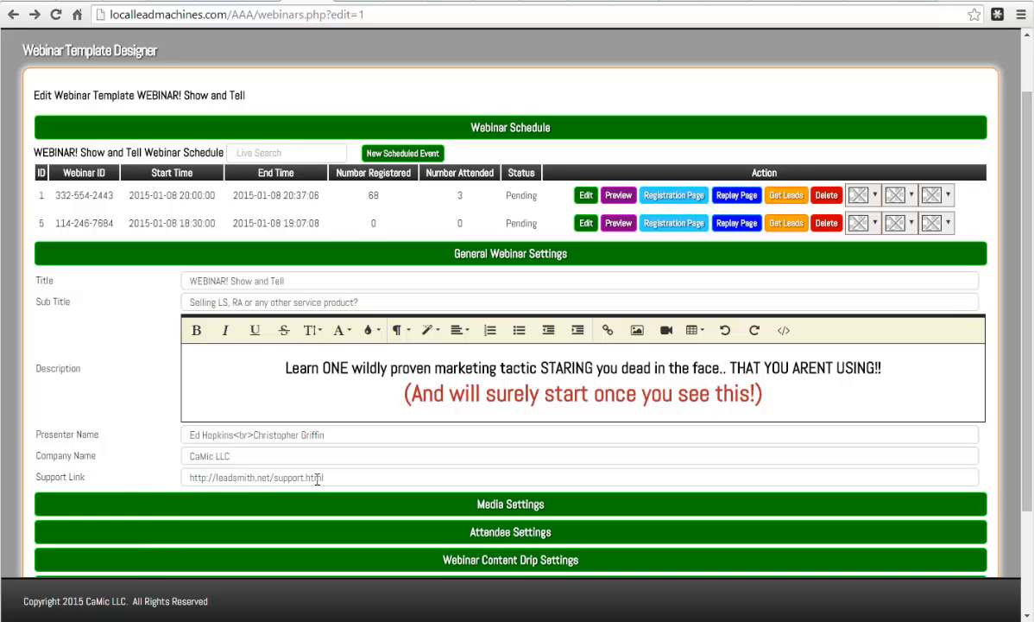
# - Review the template's support link and check where it appears in the live webinar room
pyautogui.moveTo(320, 479); pyautogui.dragTo(189, 475)
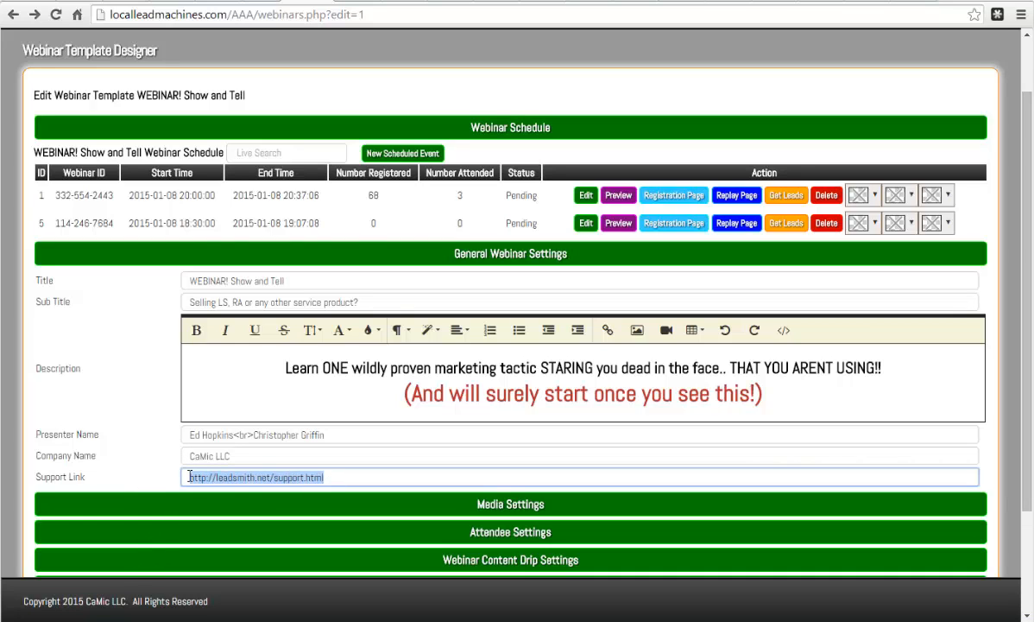
pyautogui.click(351, 3)
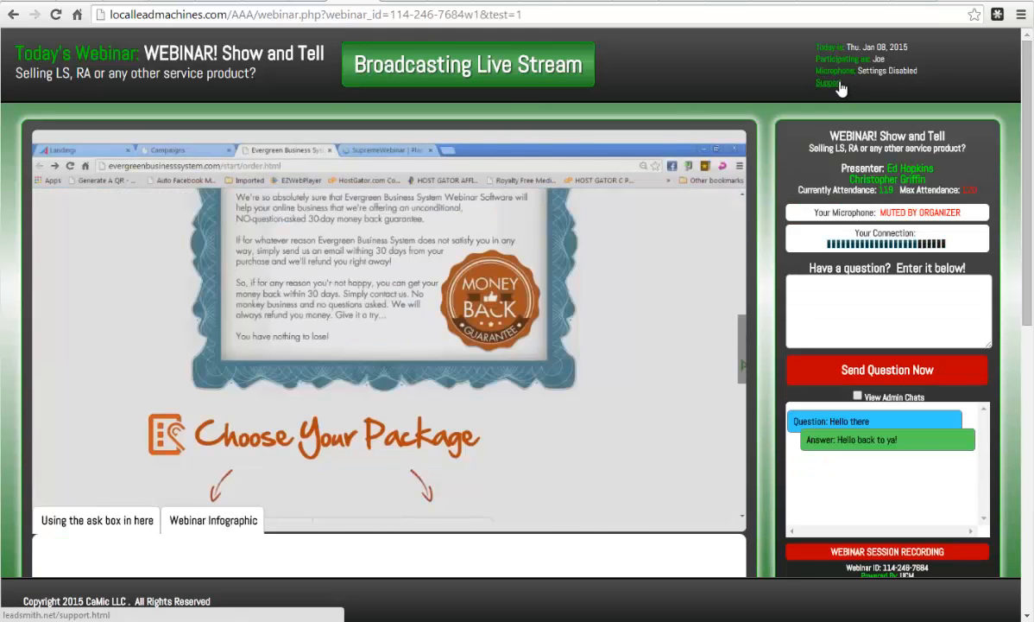
pyautogui.click(278, 2)
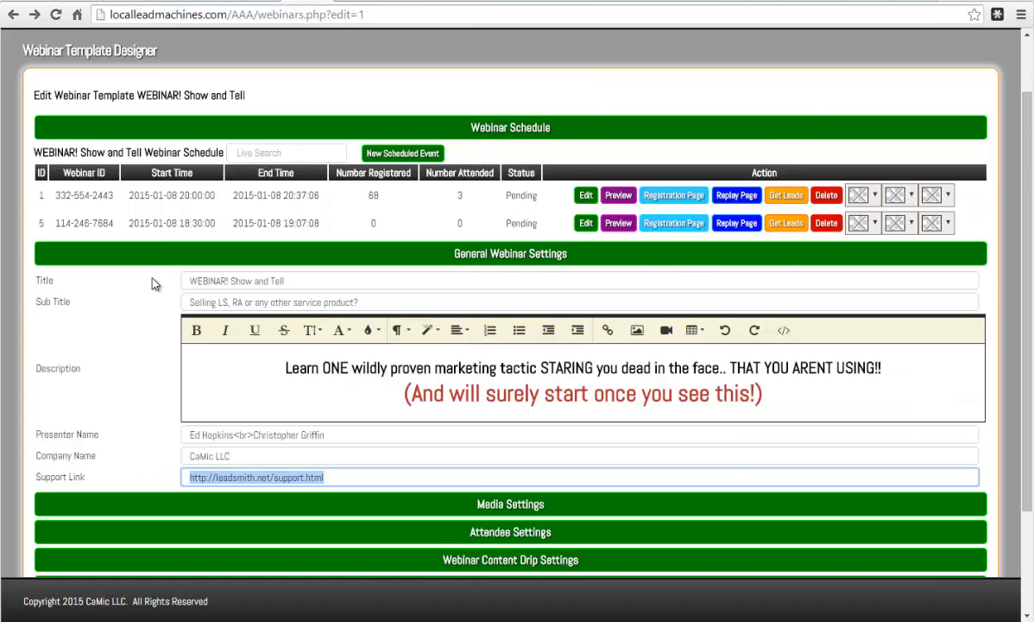
# - Collapse the general settings, expand the media settings, and examine the MP4 Full URL of the webinar video
pyautogui.scroll(-2, 153, 283)
pyautogui.click(511, 114)
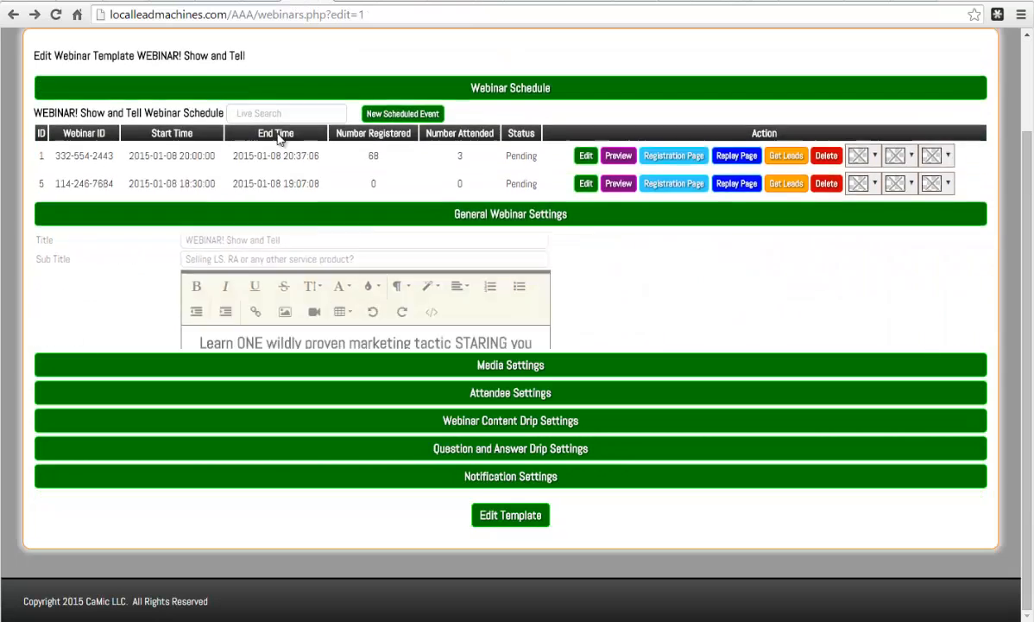
pyautogui.click(519, 355)
pyautogui.scroll(-1, 308, 215)
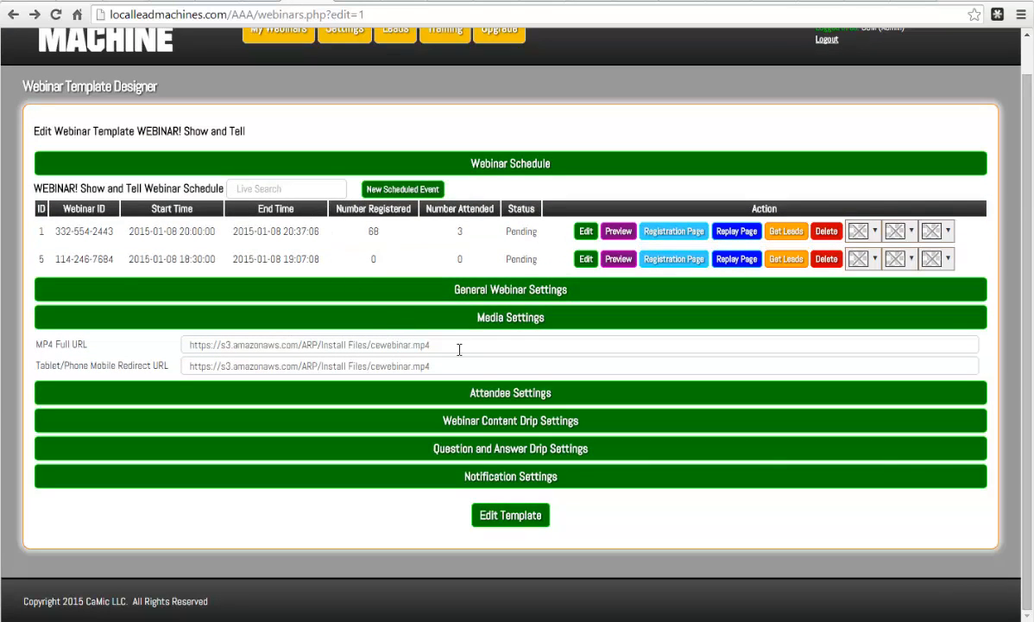
pyautogui.moveTo(459, 349); pyautogui.dragTo(175, 342)
pyautogui.click(426, 340)
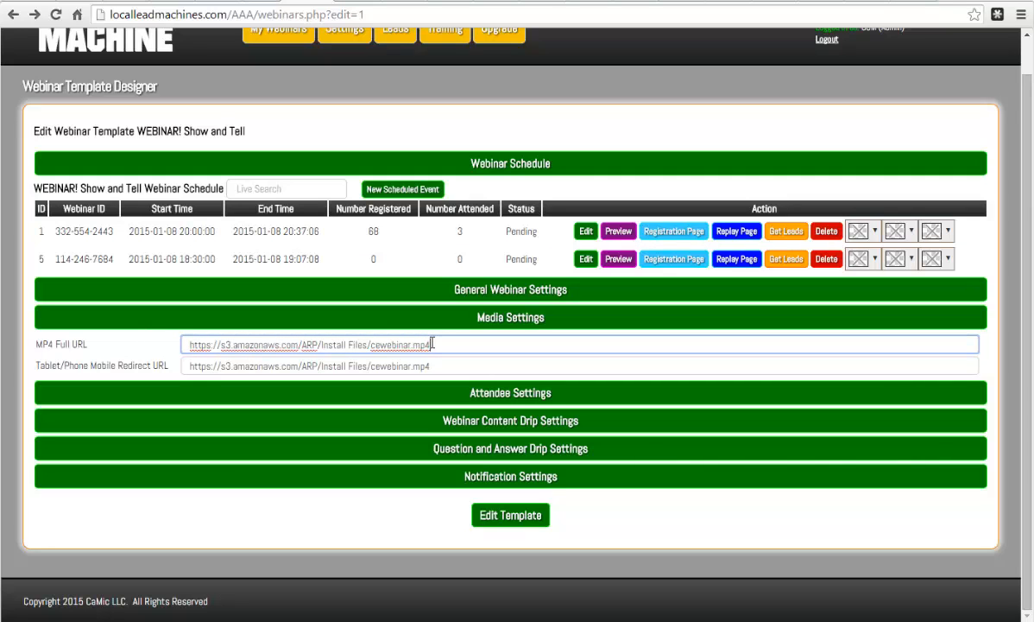
pyautogui.moveTo(432, 343); pyautogui.dragTo(172, 343)
pyautogui.click(455, 344)
pyautogui.moveTo(455, 344); pyautogui.dragTo(121, 344)
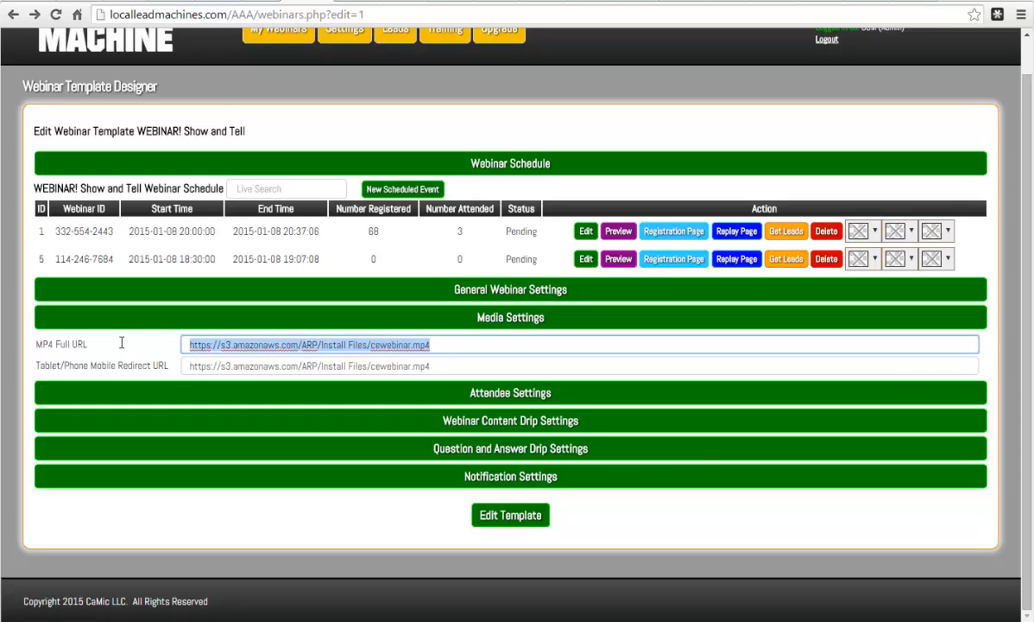
# - Highlight the webinar video address in the MP4 Full URL field
pyautogui.click(455, 345)
pyautogui.moveTo(455, 345); pyautogui.dragTo(121, 344)
pyautogui.moveTo(489, 345); pyautogui.dragTo(131, 343)
pyautogui.click(130, 346)
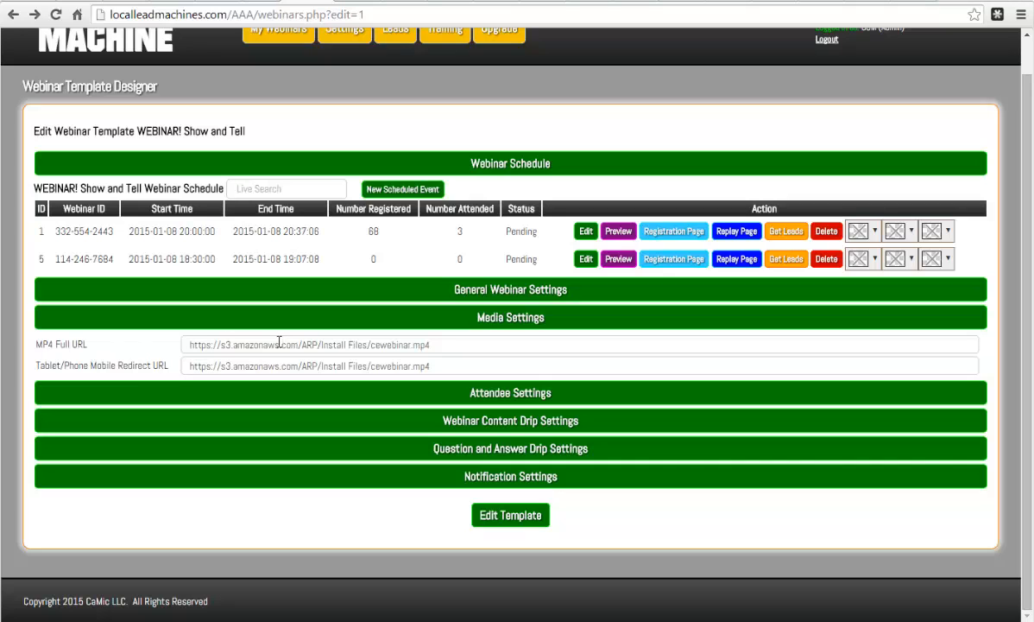
# - Examine the Tablet/Phone Mobile Redirect URL in the media settings
pyautogui.moveTo(440, 369); pyautogui.dragTo(191, 366)
pyautogui.moveTo(473, 366); pyautogui.dragTo(93, 363)
pyautogui.click(567, 373)
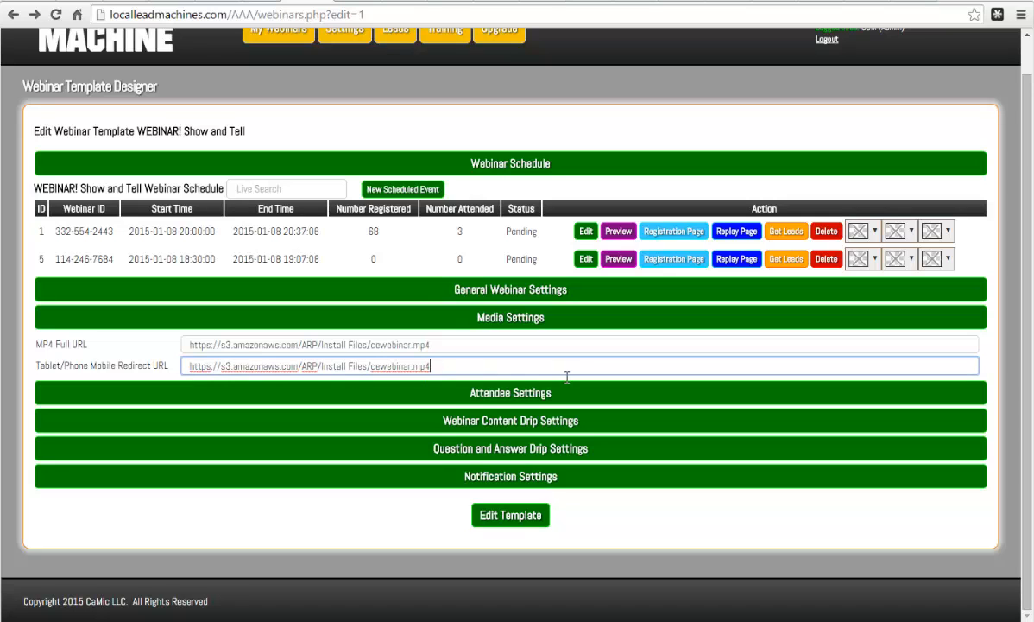
pyautogui.hotkey('ctrl', 'a')
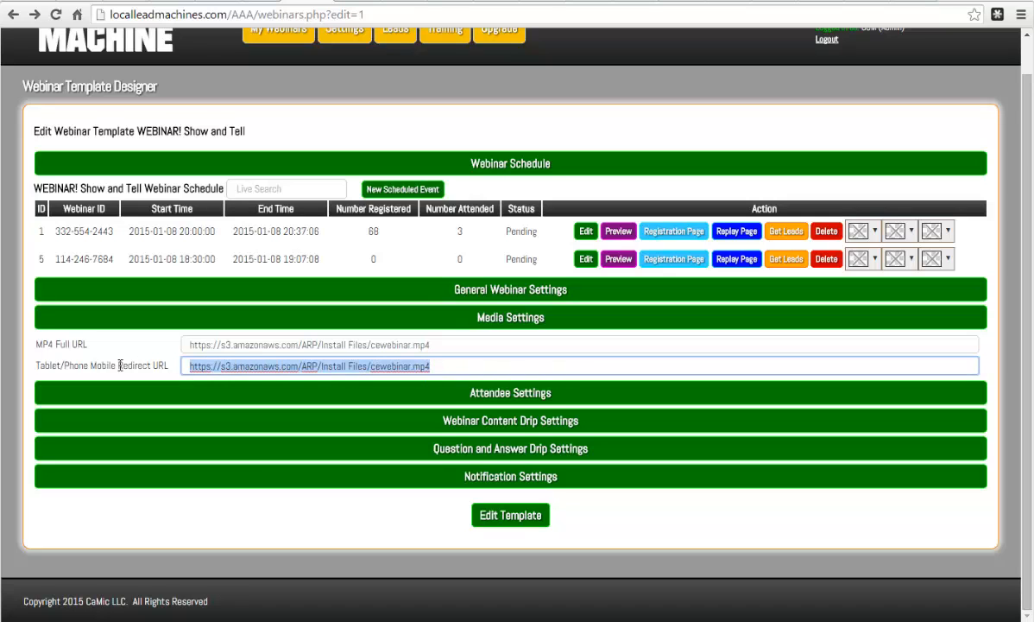
pyautogui.click(171, 369)
pyautogui.moveTo(421, 371); pyautogui.dragTo(168, 365)
pyautogui.click(309, 363)
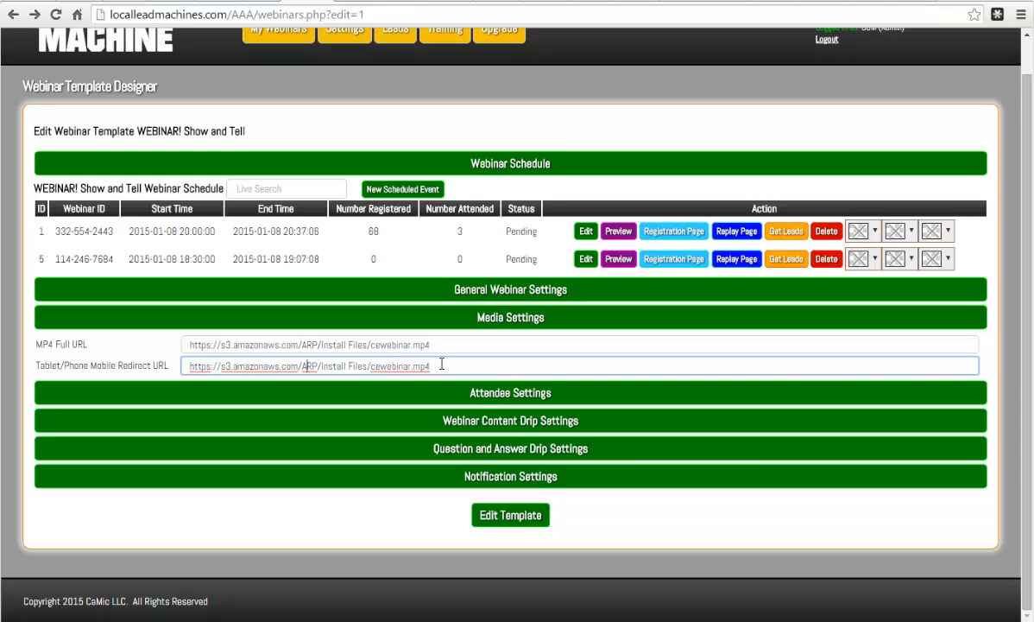
pyautogui.moveTo(419, 367); pyautogui.dragTo(144, 372)
pyautogui.click(161, 359)
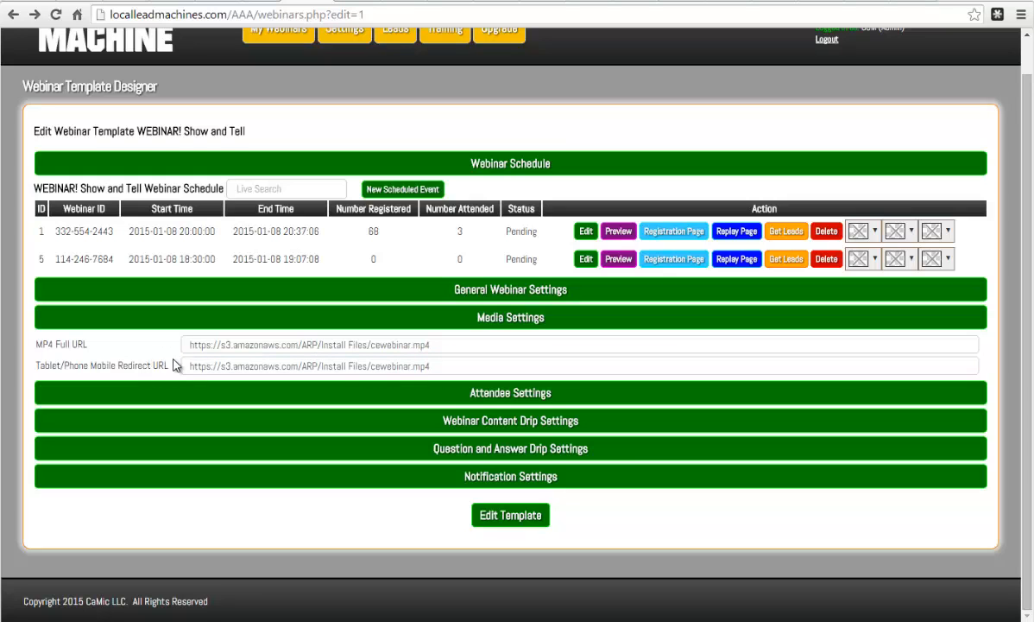
pyautogui.moveTo(445, 365); pyautogui.dragTo(164, 364)
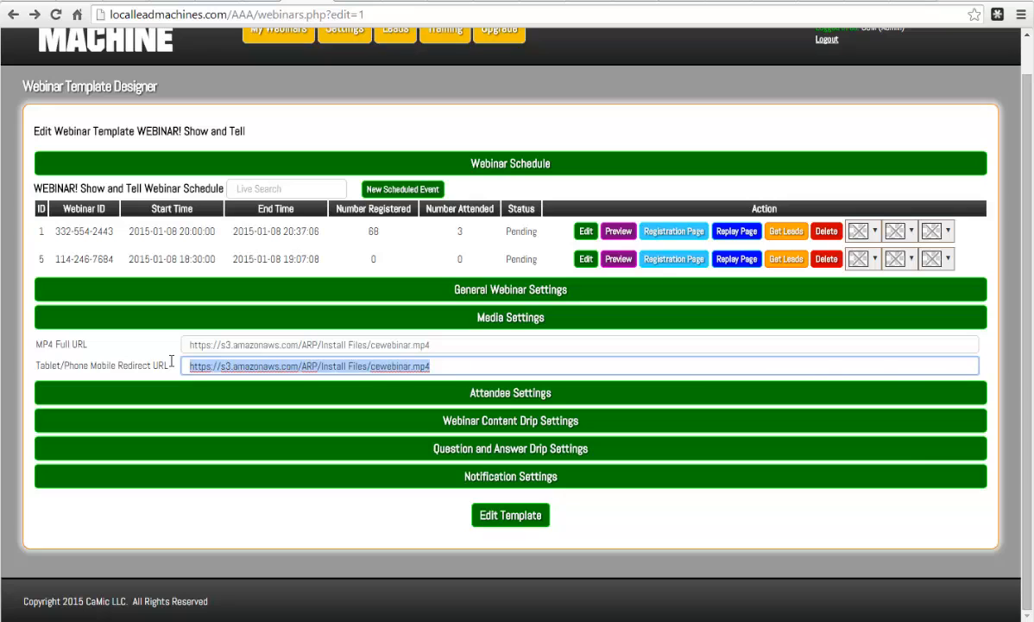
pyautogui.click(164, 364)
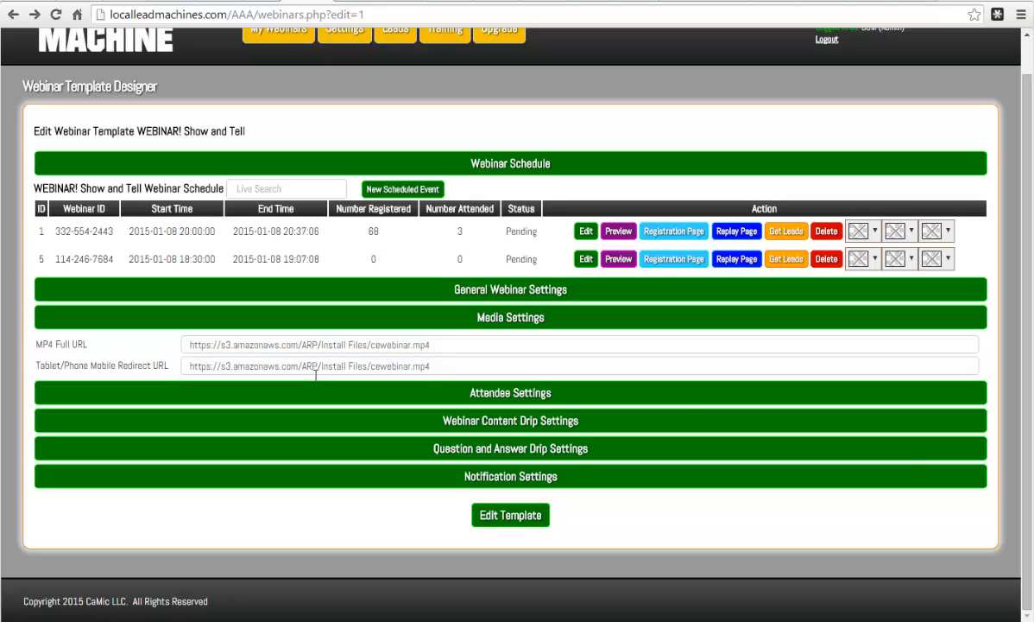
pyautogui.click(444, 368)
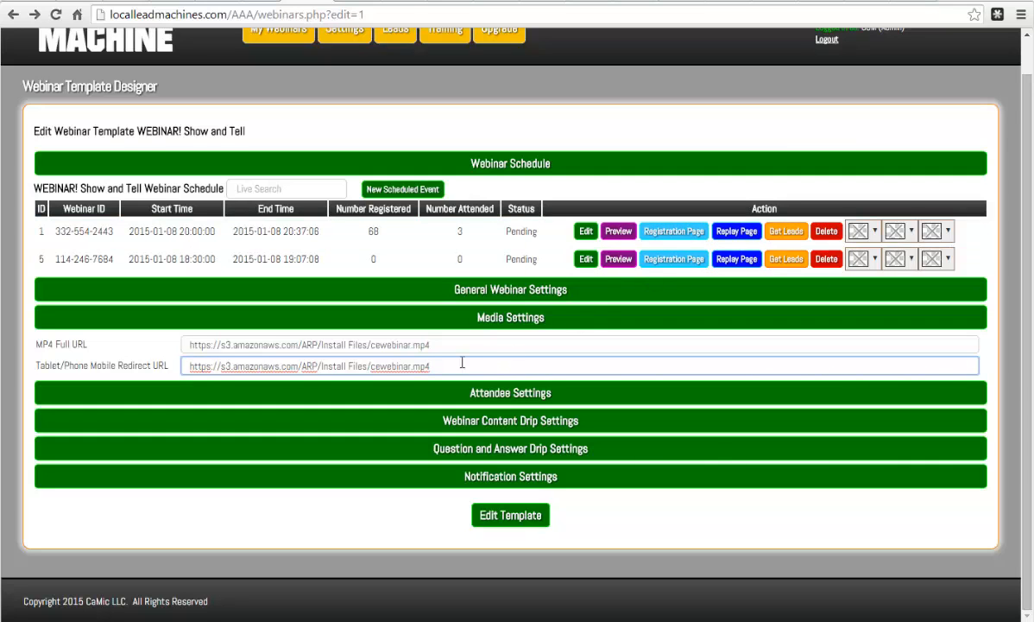
pyautogui.moveTo(456, 365); pyautogui.dragTo(164, 365)
pyautogui.click(160, 365)
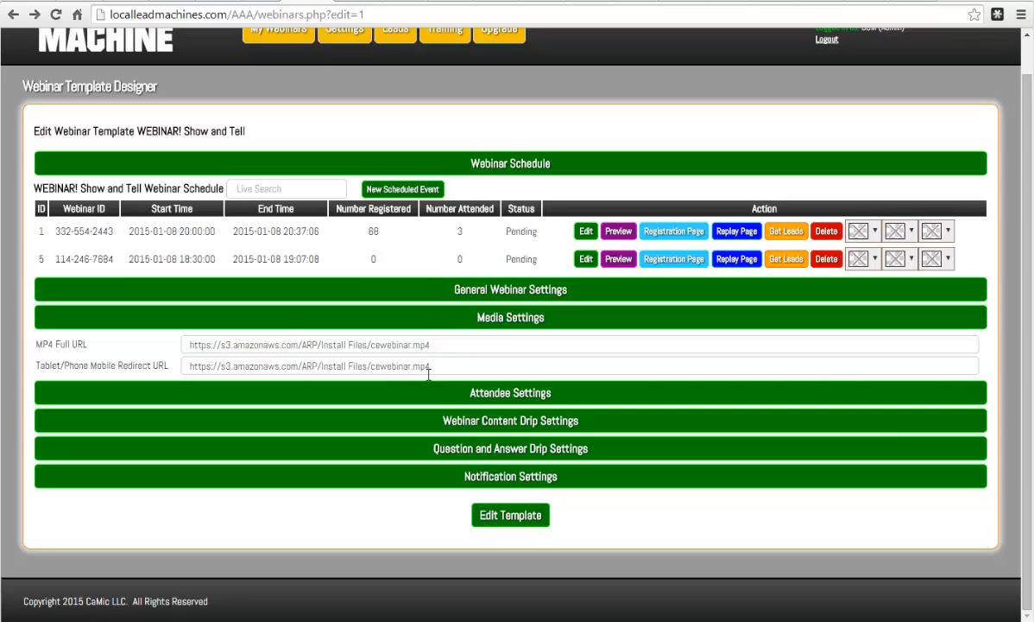
# - Collapse the media settings, expand the attendee settings, and read the labels of the attendee fields
pyautogui.click(460, 319)
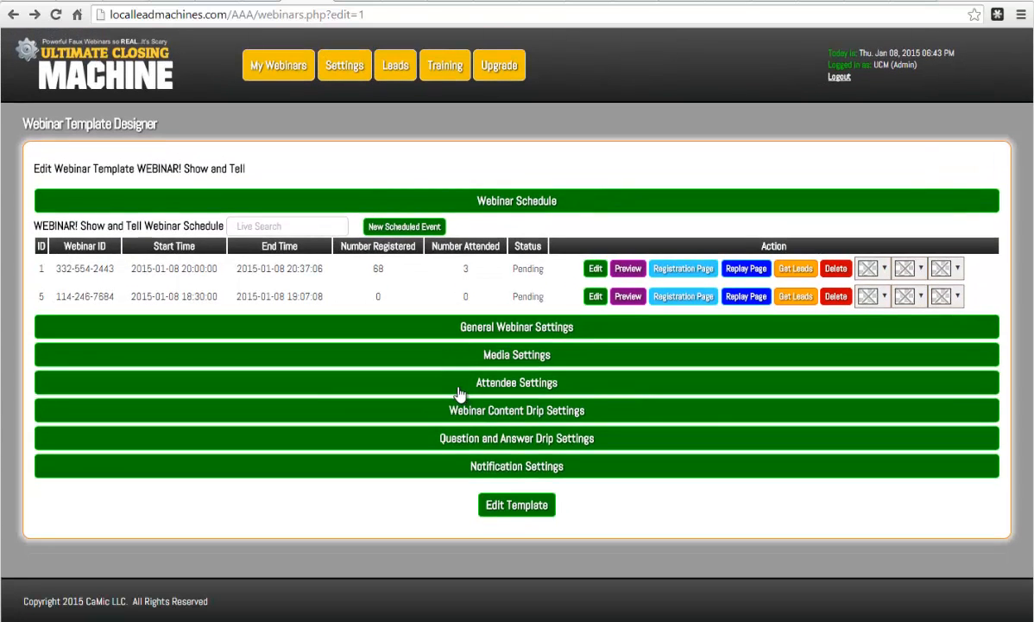
pyautogui.click(460, 390)
pyautogui.moveTo(38, 412); pyautogui.dragTo(89, 434)
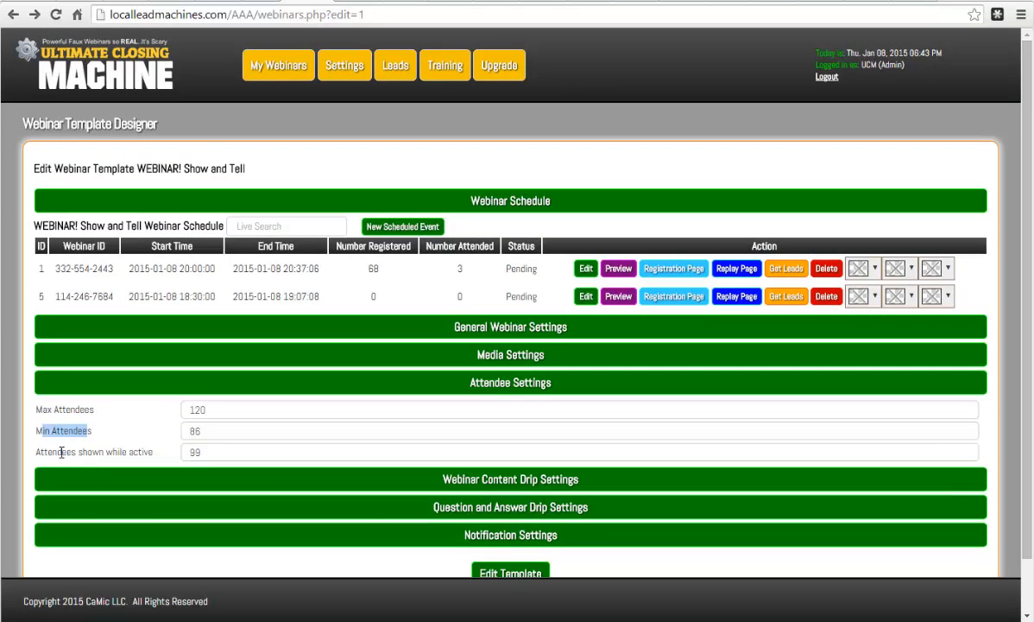
pyautogui.moveTo(34, 452); pyautogui.dragTo(150, 452)
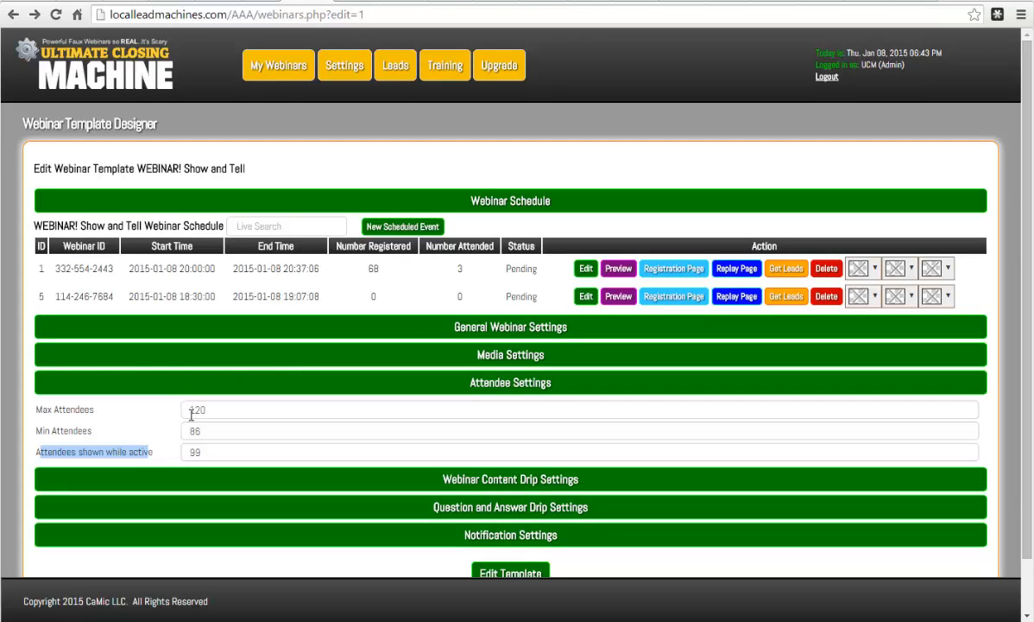
# - Examine the values for Max Attendees, Min Attendees, and Attendees shown while active
pyautogui.click(192, 413)
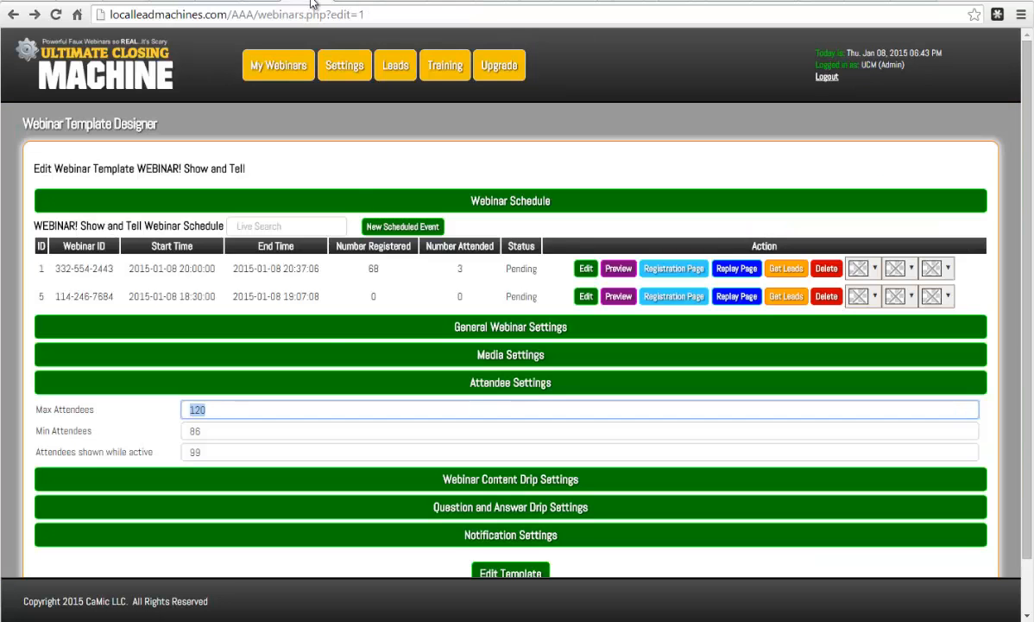
pyautogui.click(231, 430)
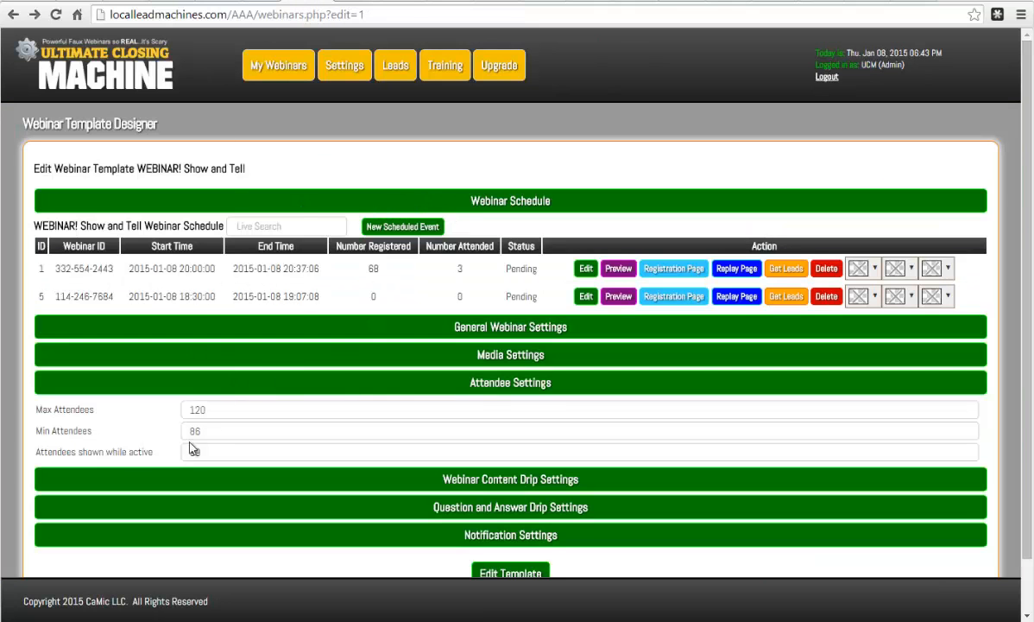
pyautogui.click(259, 452)
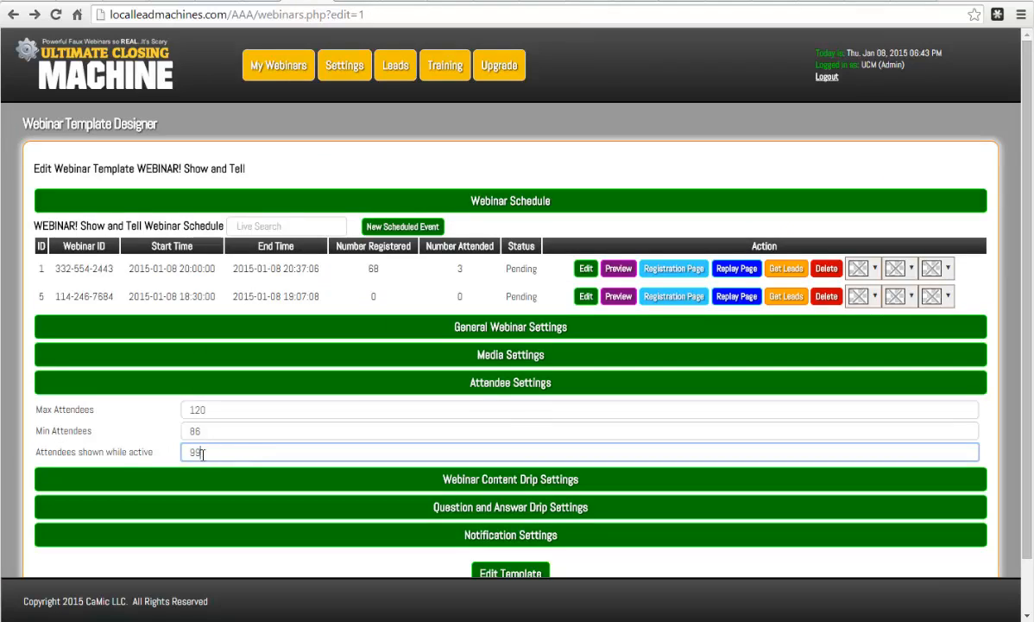
pyautogui.moveTo(224, 451); pyautogui.dragTo(163, 452)
pyautogui.moveTo(216, 410); pyautogui.dragTo(172, 413)
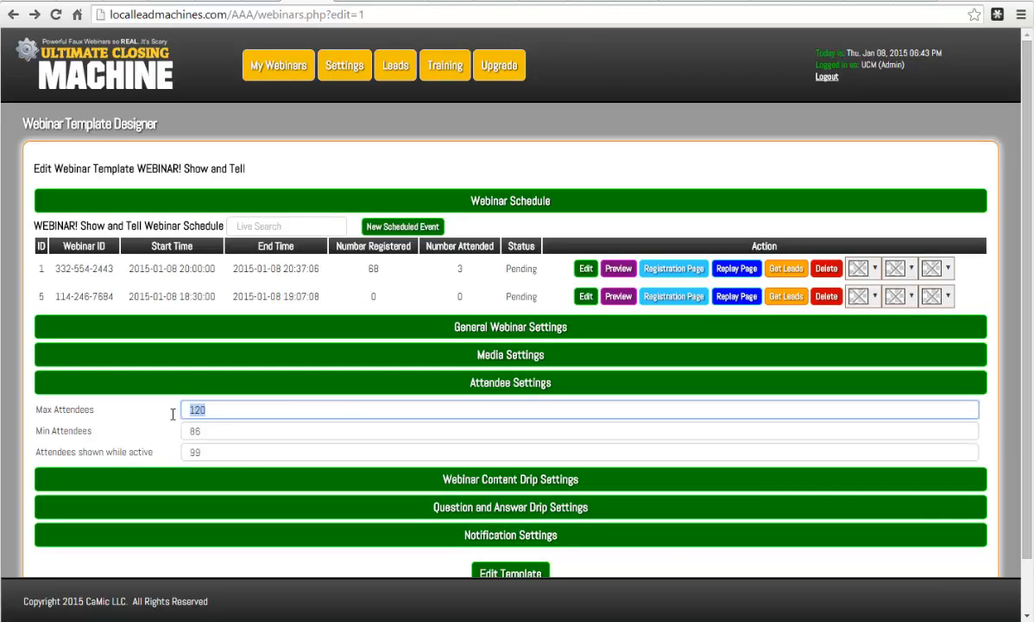
pyautogui.click(221, 454)
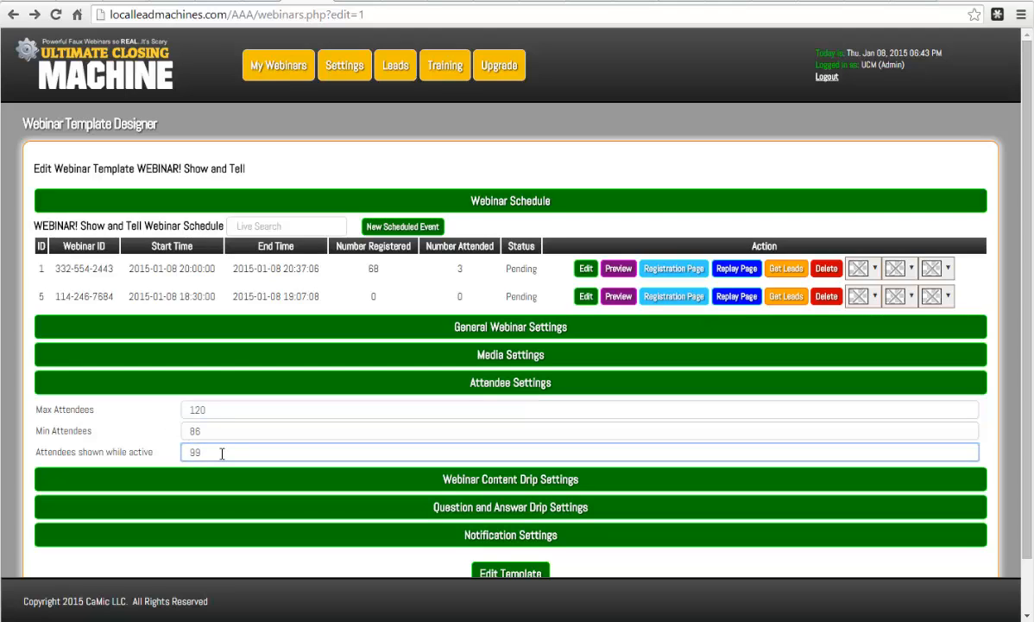
pyautogui.moveTo(220, 454); pyautogui.dragTo(178, 450)
# - Collapse the attendee settings, expand the webinar content drip settings, and look over the first and second content drips
pyautogui.click(436, 386)
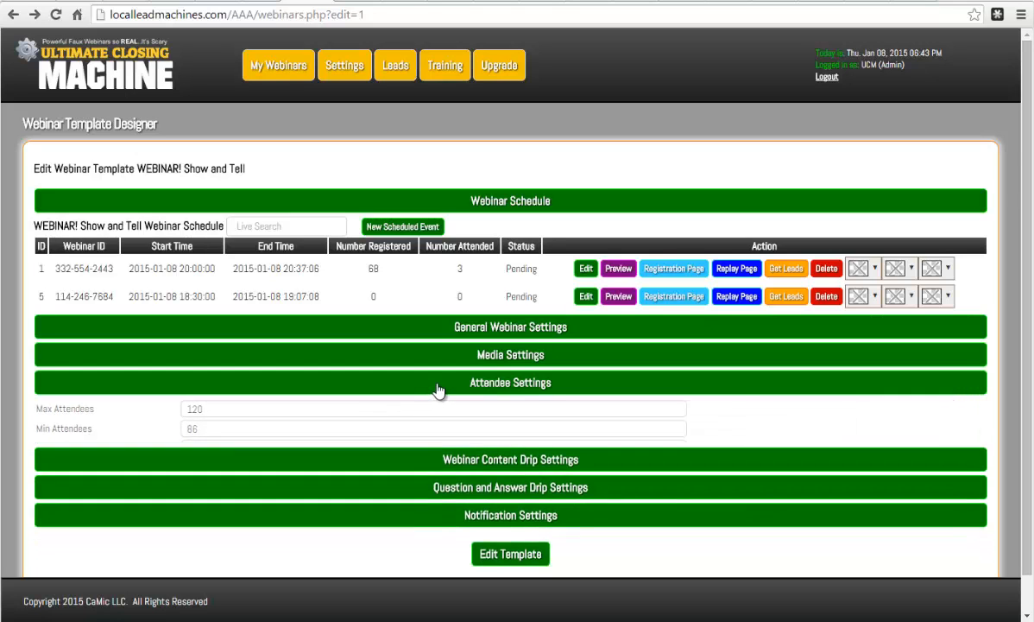
pyautogui.click(411, 418)
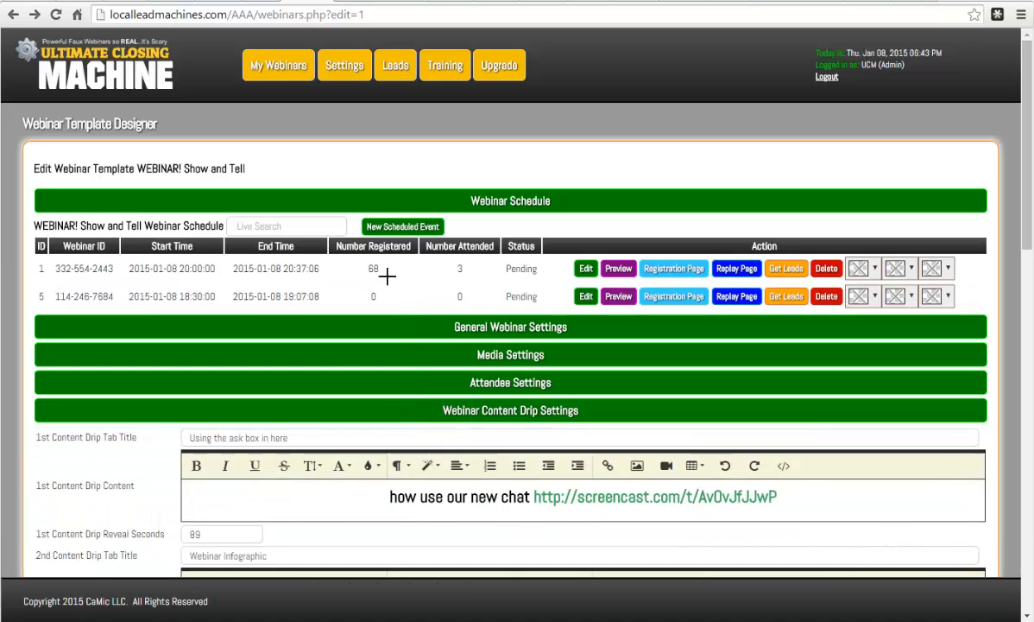
pyautogui.scroll(-4, 385, 275)
pyautogui.scroll(-4, 384, 279)
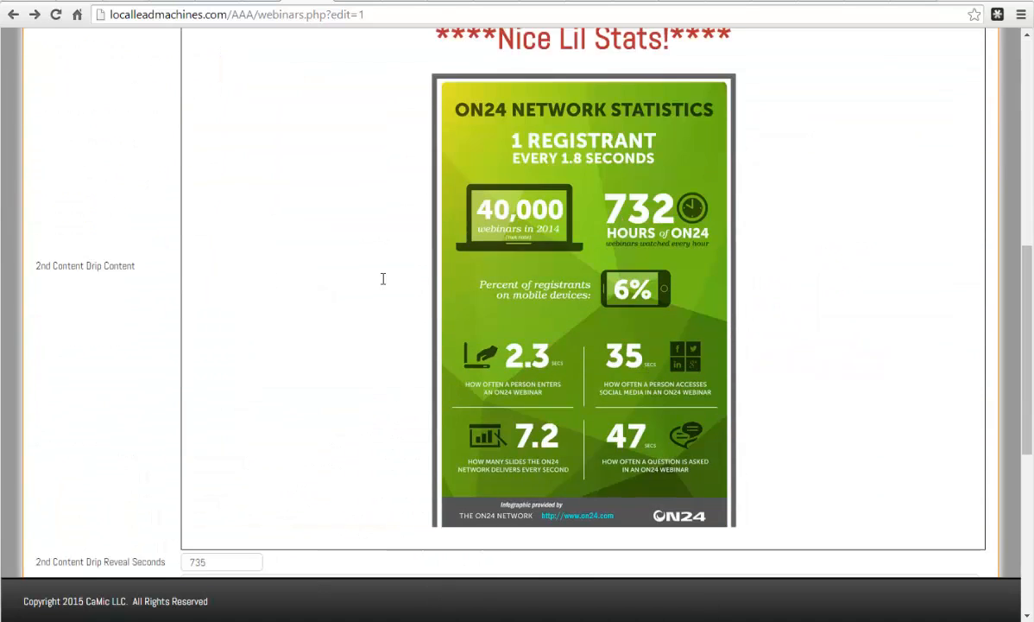
pyautogui.scroll(5, 383, 281)
pyautogui.scroll(2, 385, 285)
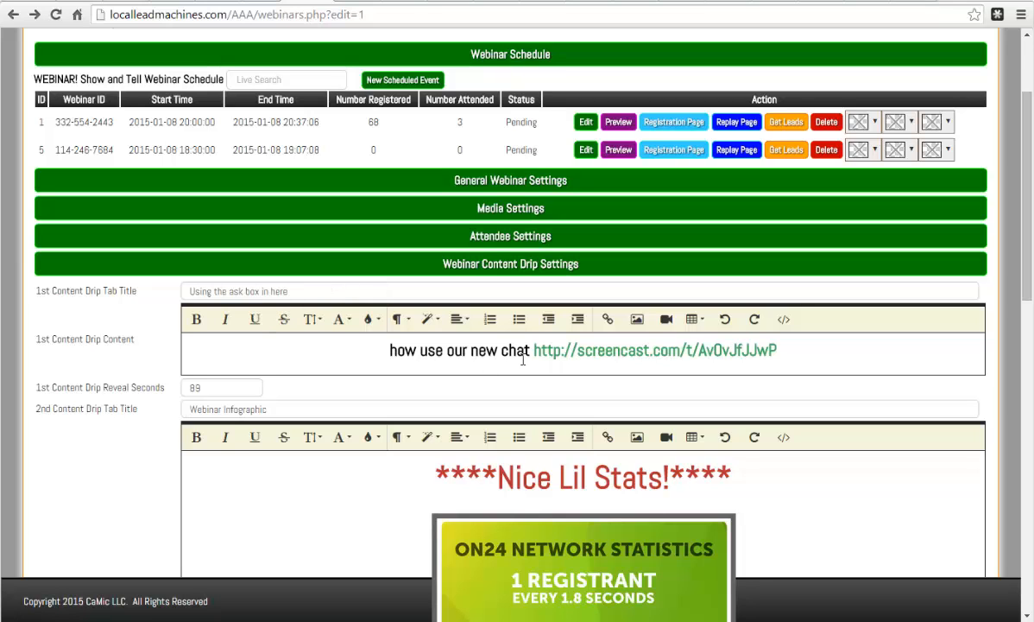
# - Compare the 1st Content Drip Tab Title with the tabs below the video in the live webinar room
pyautogui.moveTo(191, 291); pyautogui.dragTo(321, 289)
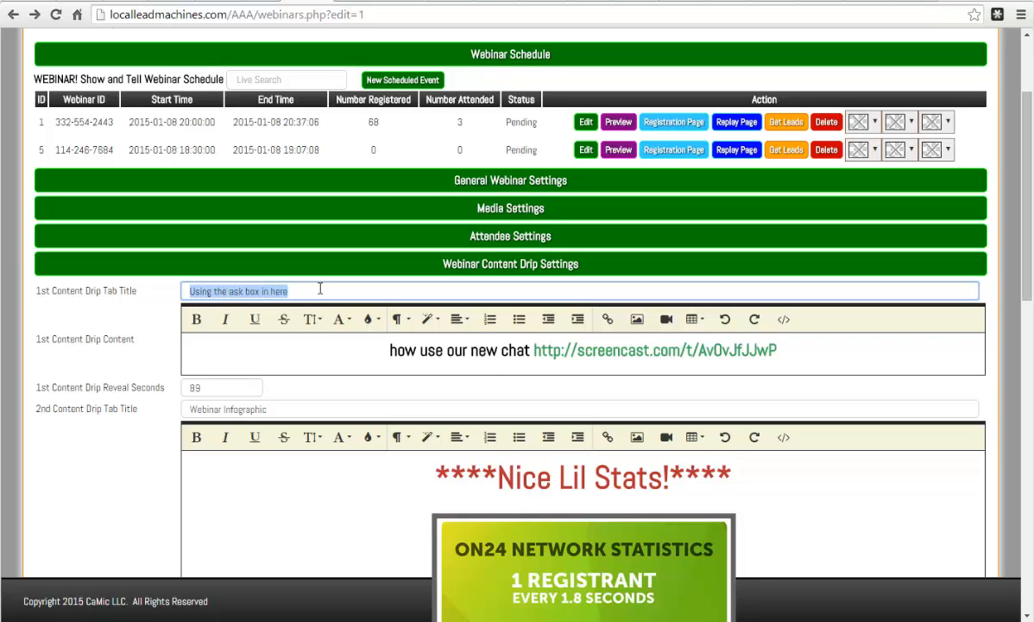
pyautogui.click(355, 2)
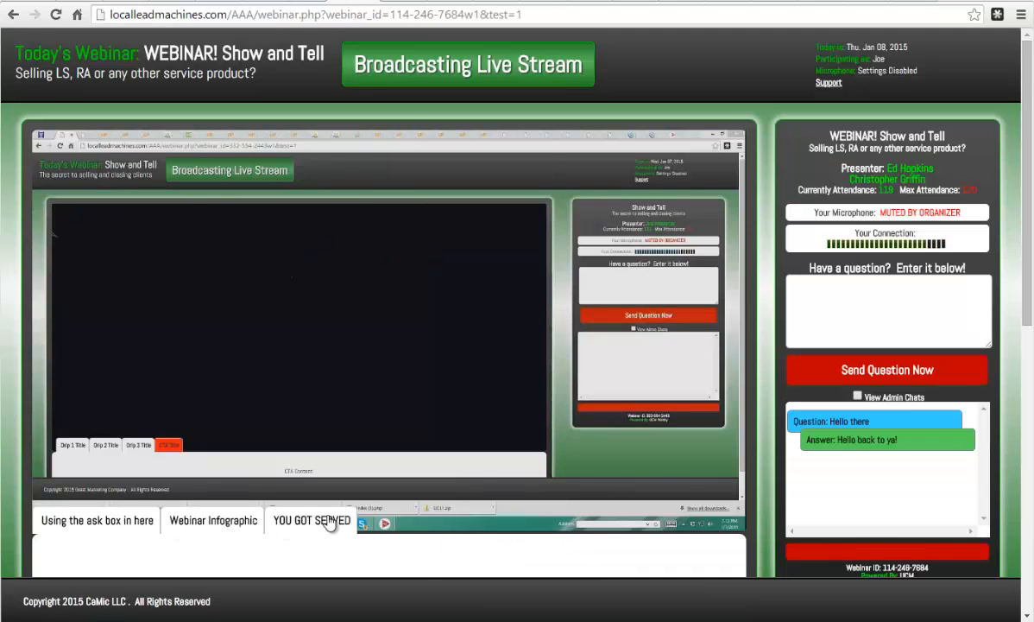
pyautogui.click(293, 2)
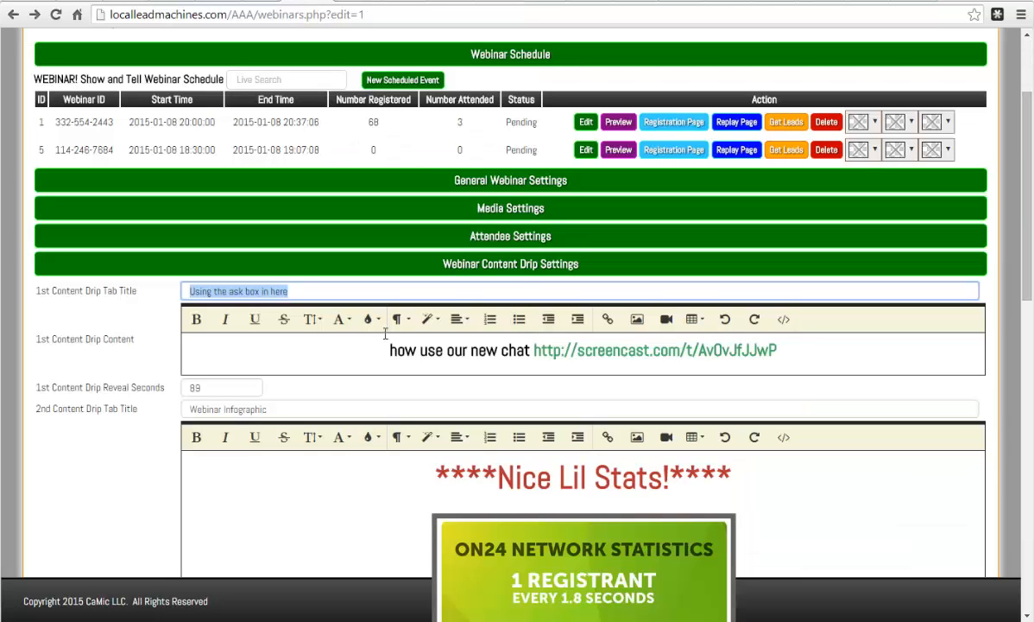
# - Review the first content drip's message and its reveal seconds
pyautogui.click(425, 352)
pyautogui.moveTo(390, 351); pyautogui.dragTo(819, 352)
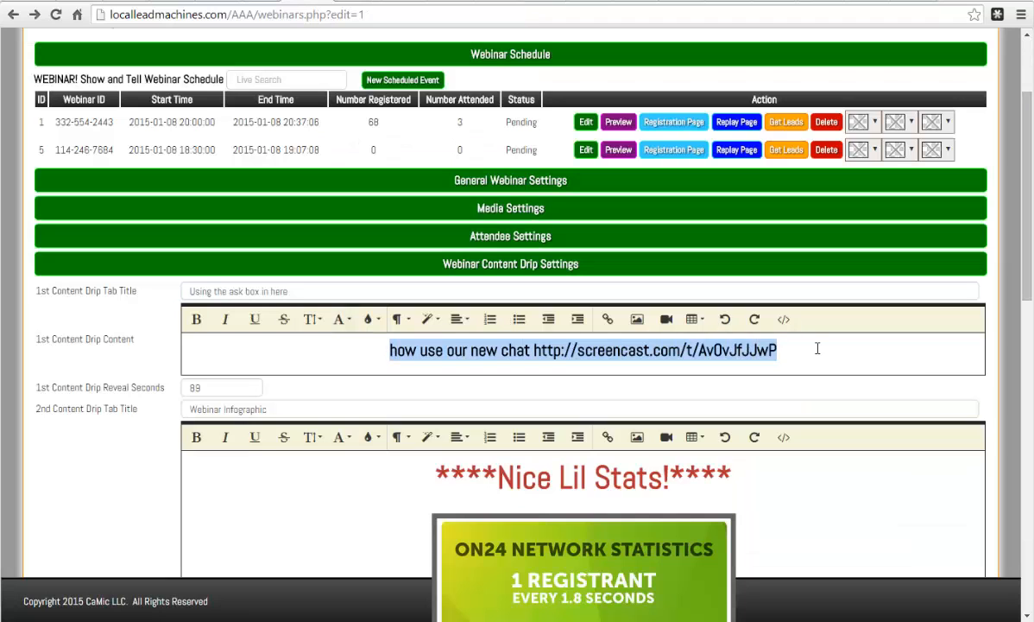
pyautogui.click(818, 348)
pyautogui.moveTo(238, 388); pyautogui.dragTo(164, 390)
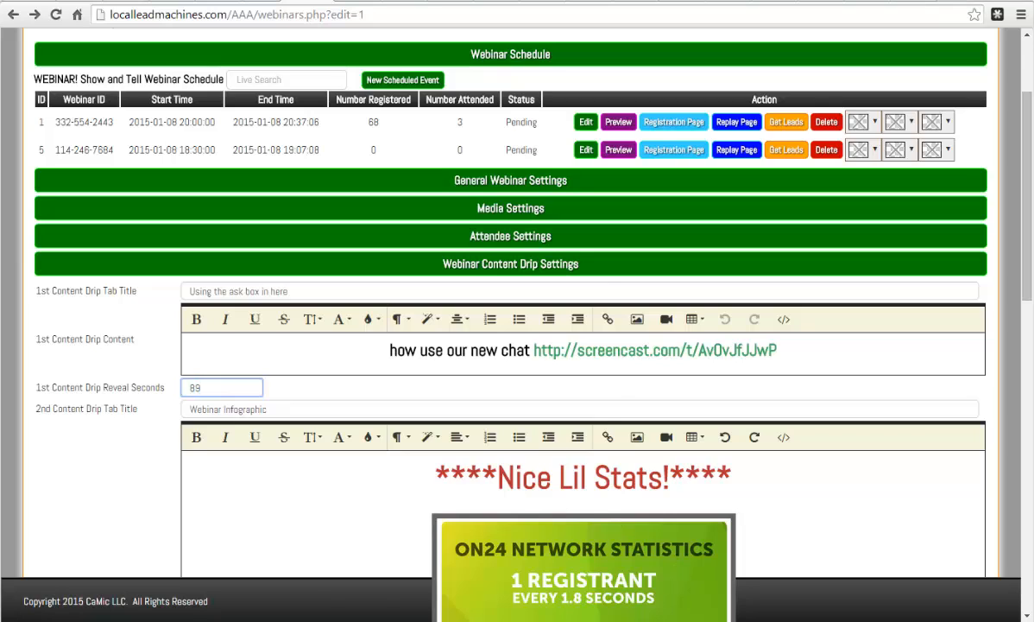
# - Open Calculator, multiply 60 by 60 to work out the seconds in an hour, and close it
pyautogui.press('super')
pyautogui.press('super')
pyautogui.click(773, 290)
pyautogui.click(730, 336)
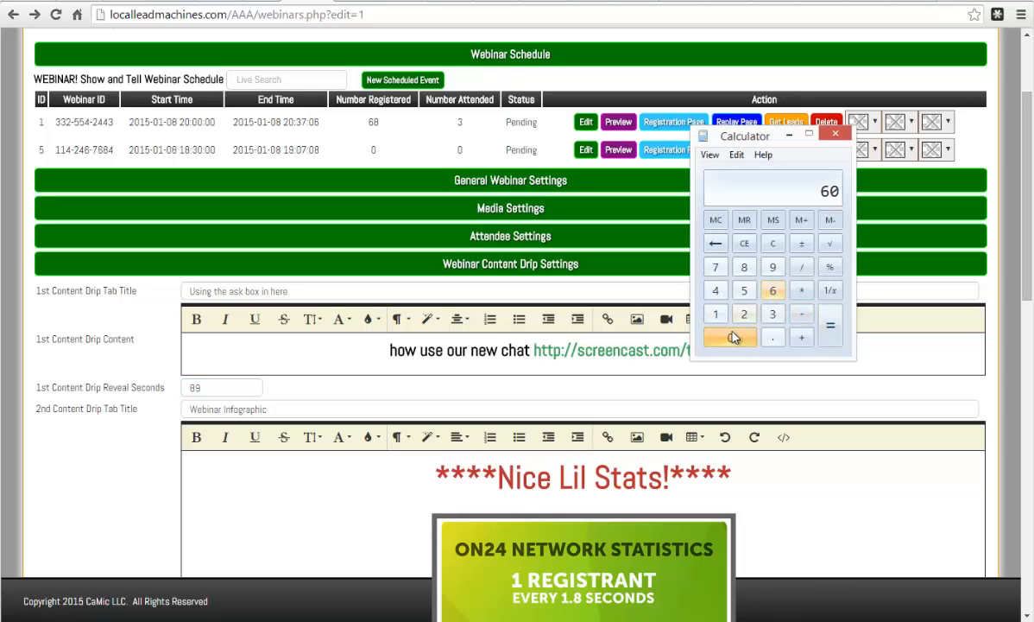
pyautogui.click(801, 290)
pyautogui.click(773, 290)
pyautogui.click(729, 337)
pyautogui.click(830, 325)
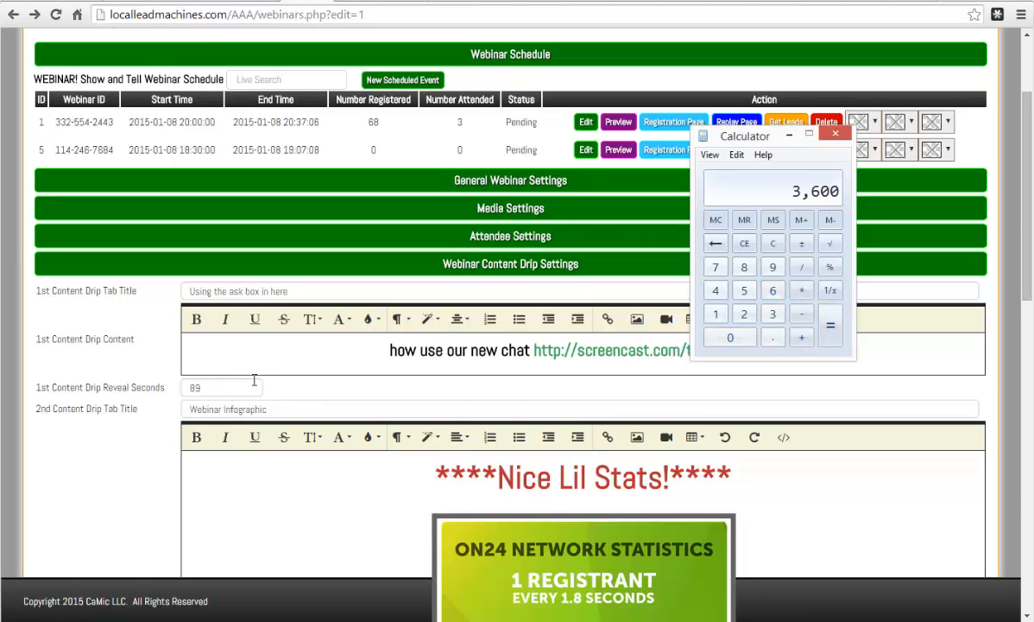
pyautogui.click(835, 135)
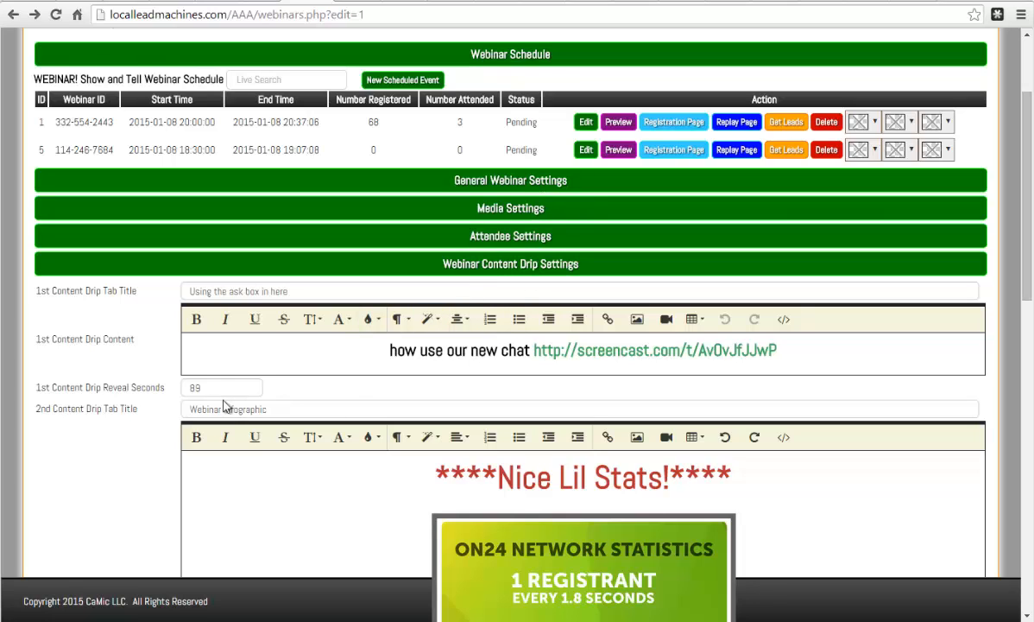
# - Clear the 1st Content Drip Tab Title and the 1st Content Drip Reveal Seconds
pyautogui.scroll(-1, 156, 333)
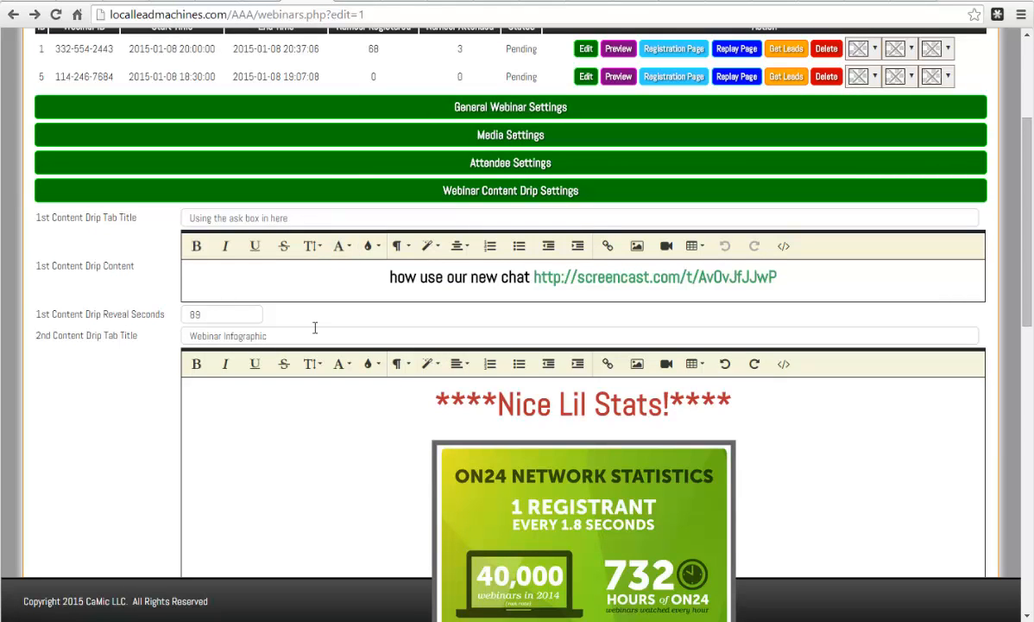
pyautogui.scroll(-4, 315, 327)
pyautogui.scroll(4, 311, 330)
pyautogui.scroll(-5, 312, 329)
pyautogui.scroll(1, 312, 342)
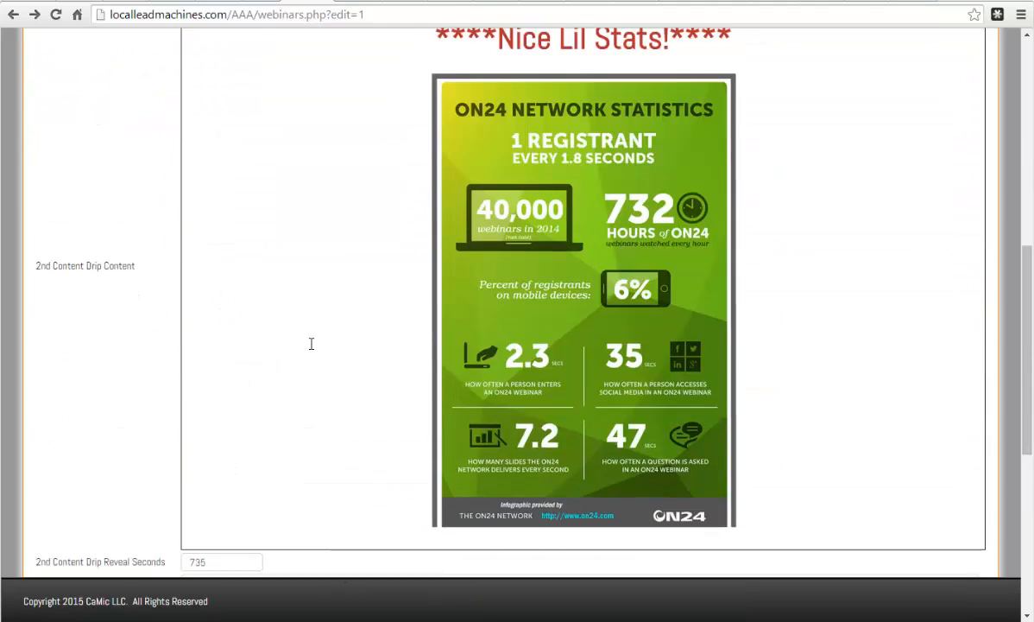
pyautogui.scroll(4, 312, 344)
pyautogui.moveTo(326, 144); pyautogui.dragTo(49, 145)
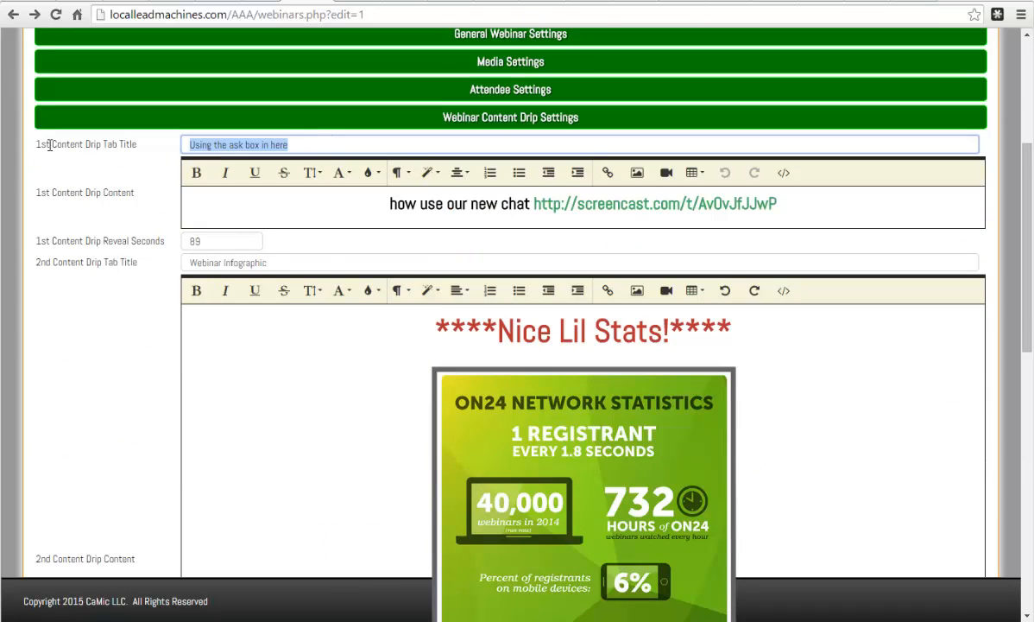
pyautogui.press('BackSpace')
pyautogui.moveTo(218, 241); pyautogui.dragTo(178, 241)
pyautogui.press('BackSpace')
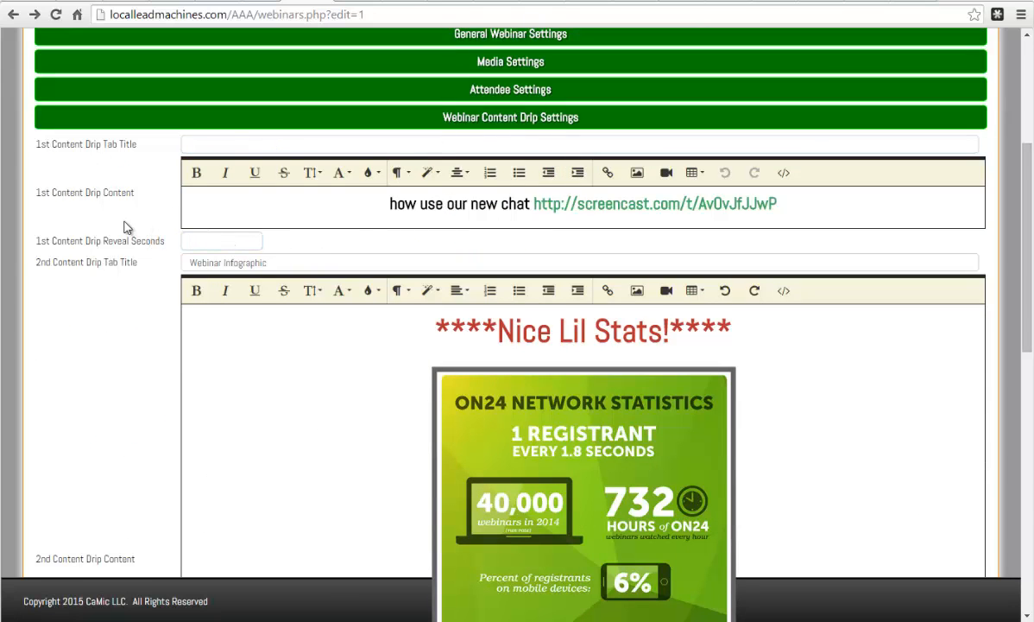
# - Look over the remaining content drips and the call-to-action title, content, and reveal seconds
pyautogui.scroll(-8, 123, 227)
pyautogui.scroll(8, 134, 245)
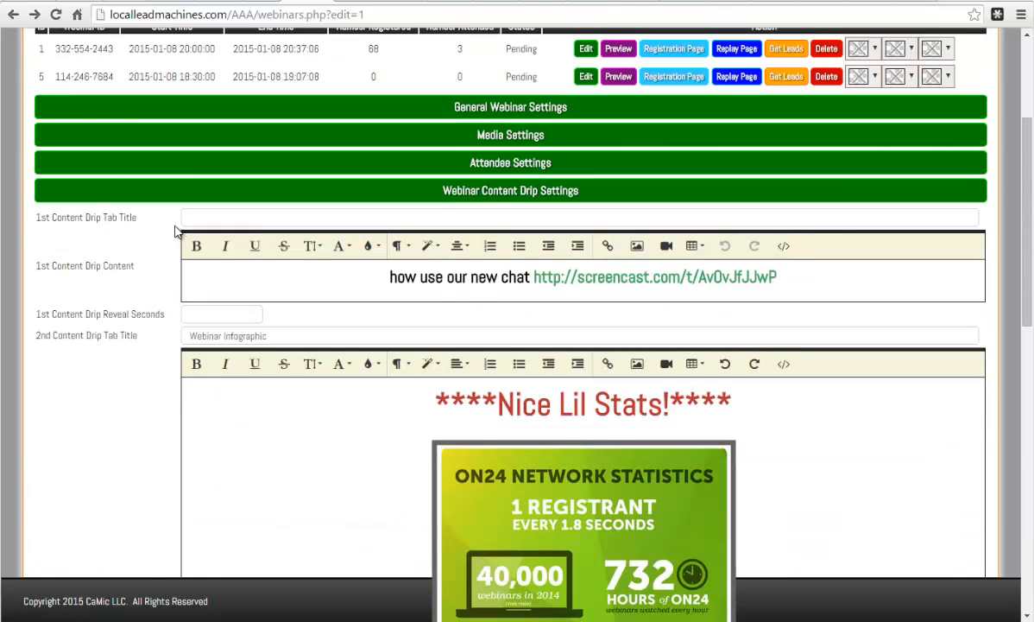
pyautogui.scroll(-8, 176, 232)
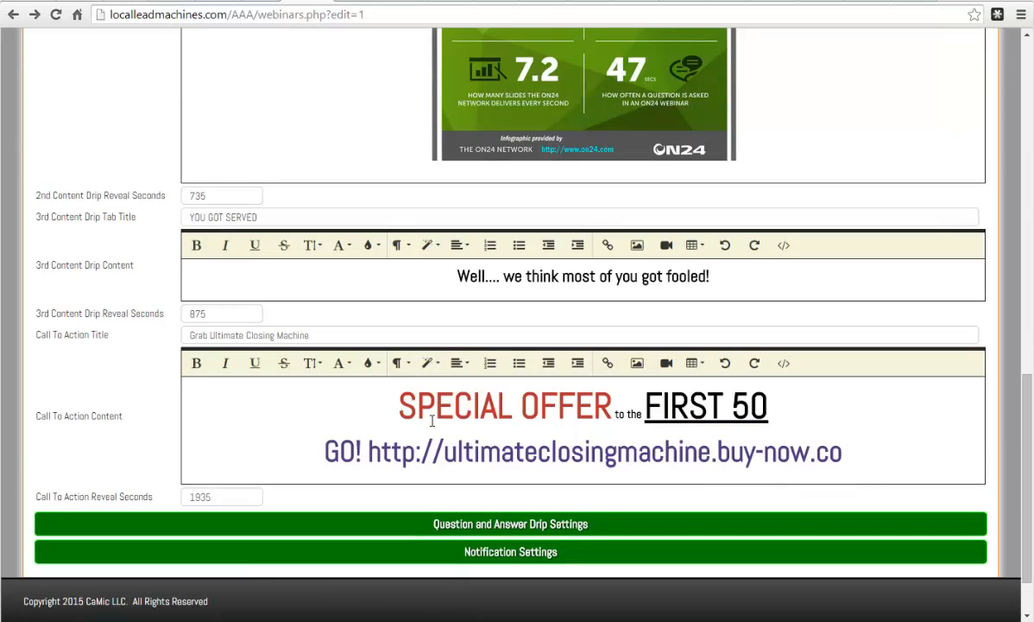
# - Check the call-to-action title against the live webinar room and close the template's Webinar Content Drip Settings
pyautogui.moveTo(181, 335); pyautogui.dragTo(333, 336)
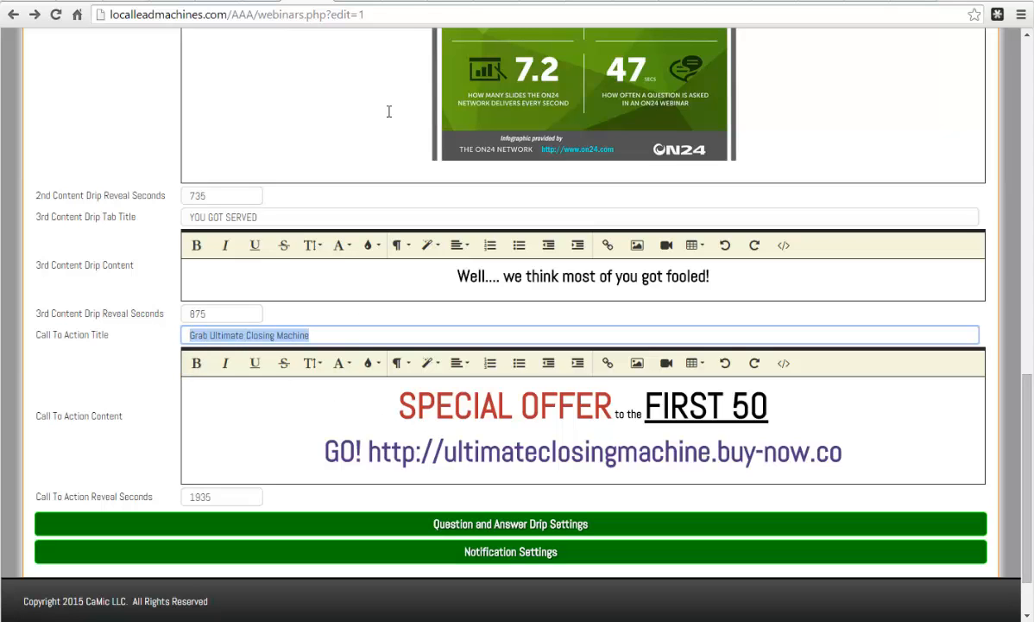
pyautogui.click(368, 8)
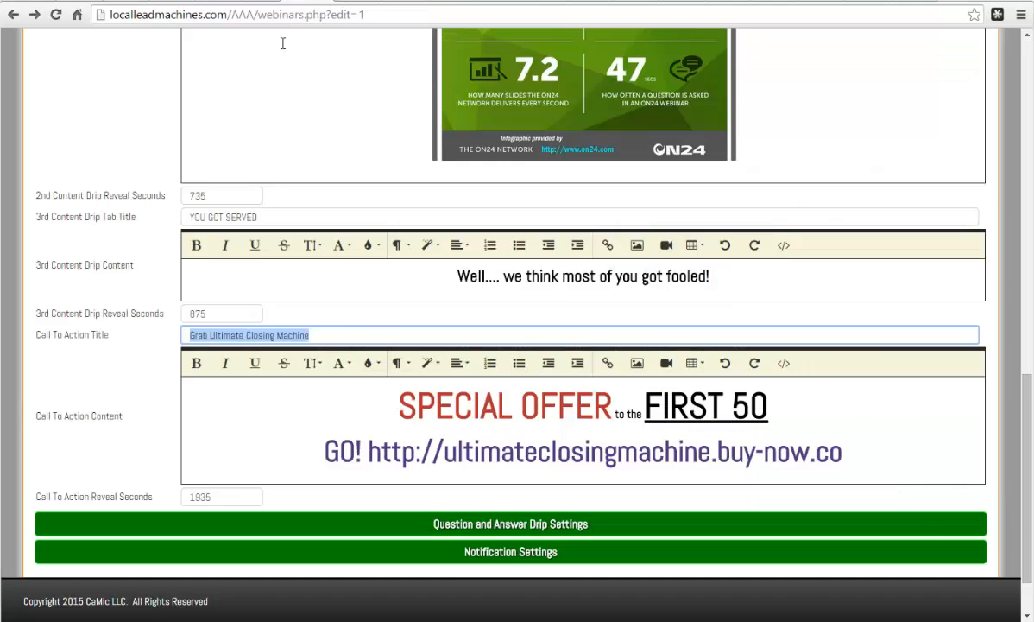
pyautogui.scroll(-1, 159, 242)
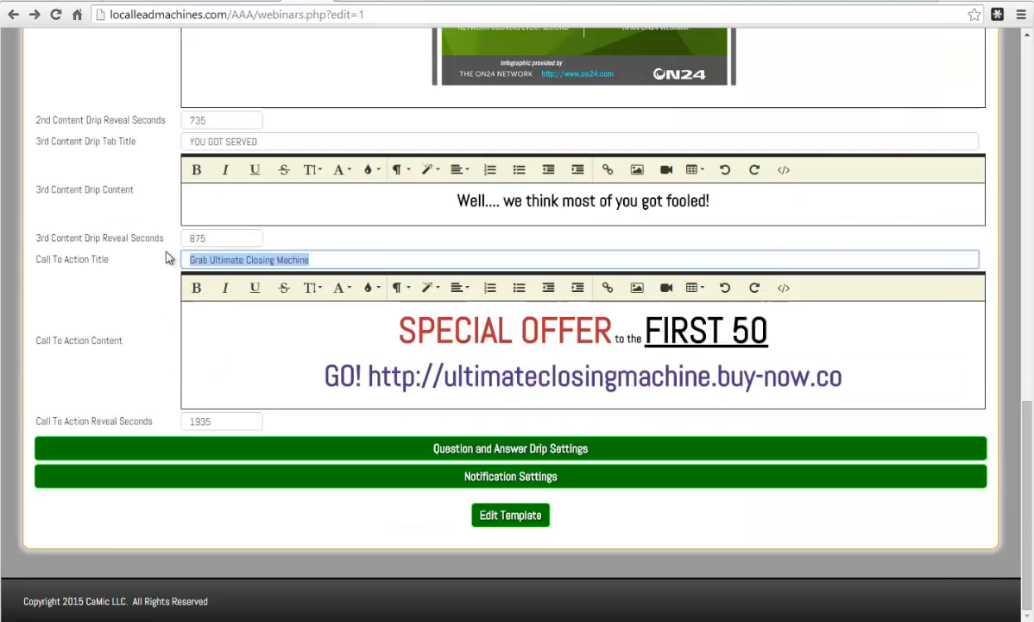
pyautogui.scroll(3, 170, 254)
pyautogui.scroll(4, 455, 231)
pyautogui.scroll(3, 487, 139)
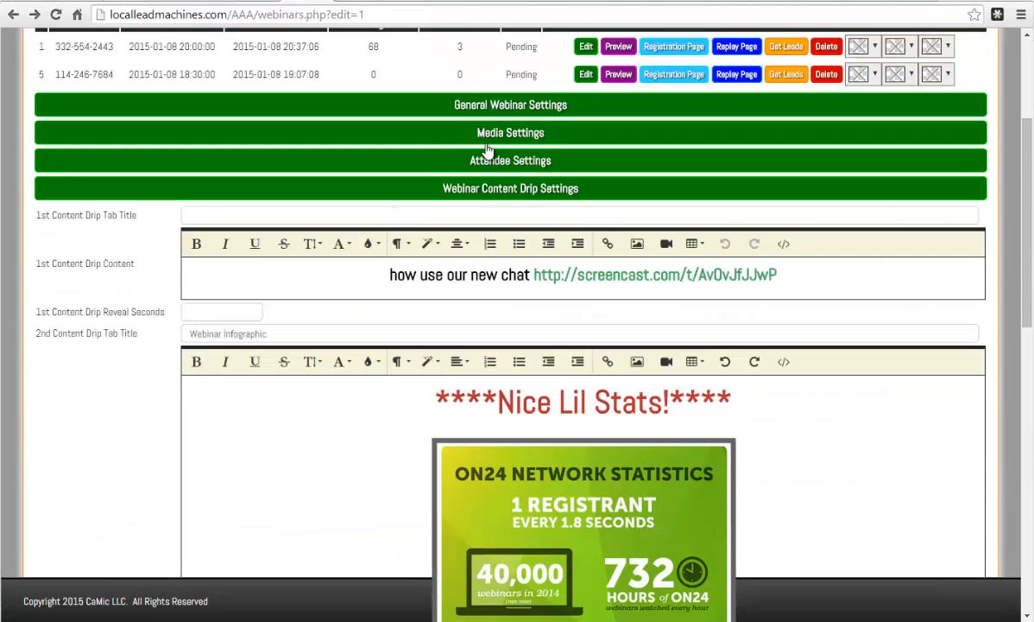
pyautogui.click(495, 191)
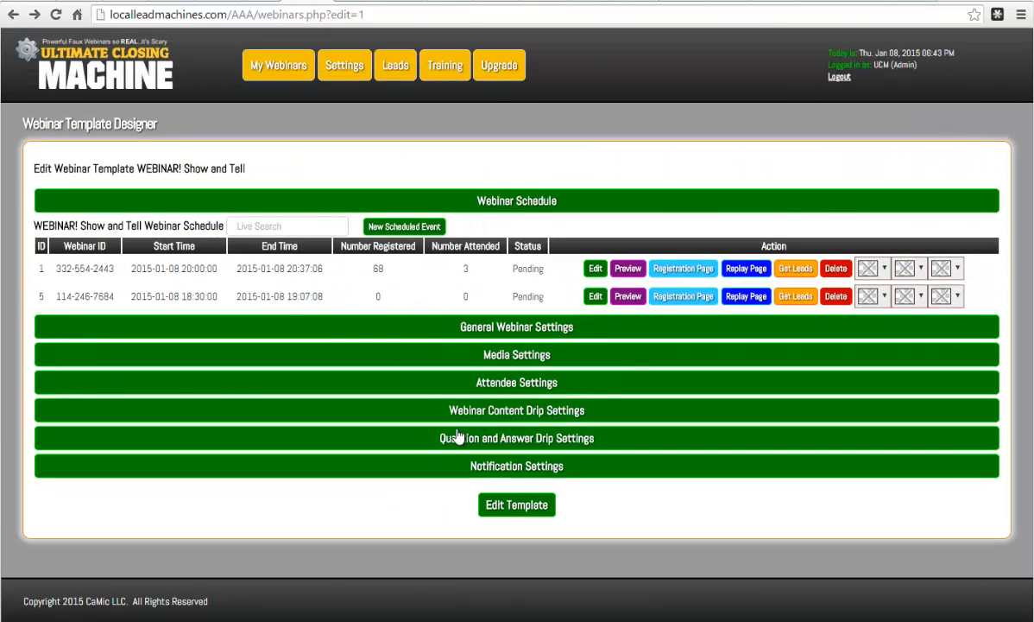
# - Open the Question and Answer Drip Settings and show the admin chats in the live webinar room
pyautogui.click(444, 440)
pyautogui.scroll(-1, 428, 247)
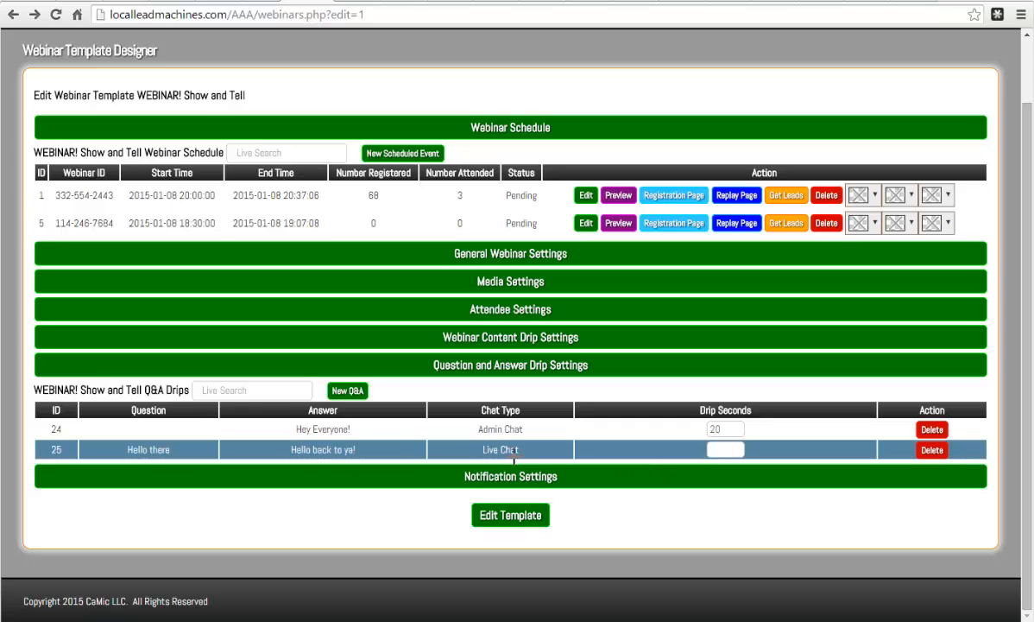
pyautogui.click(356, 2)
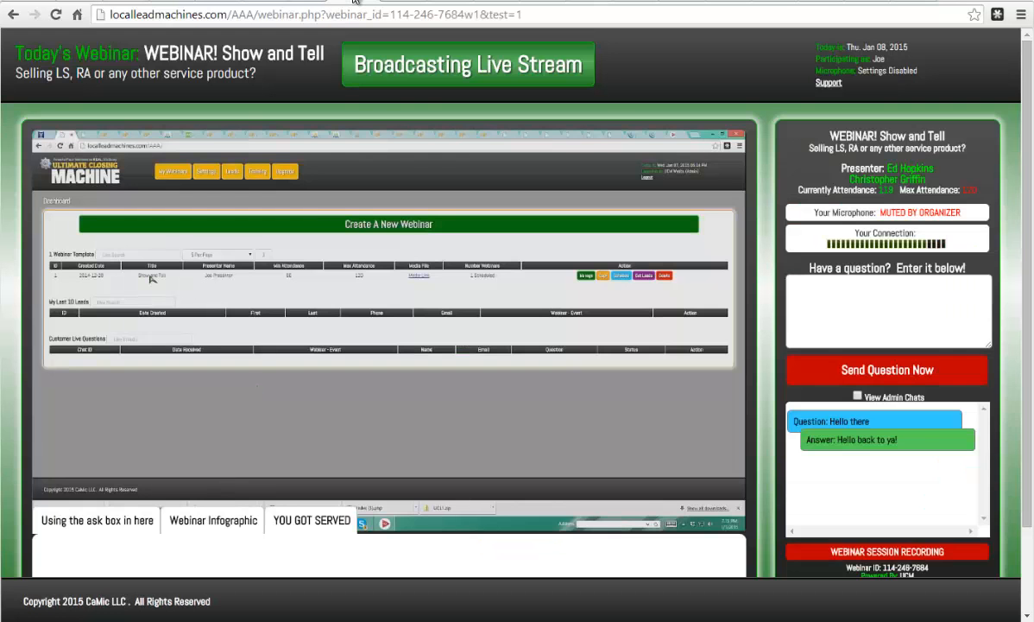
pyautogui.click(858, 396)
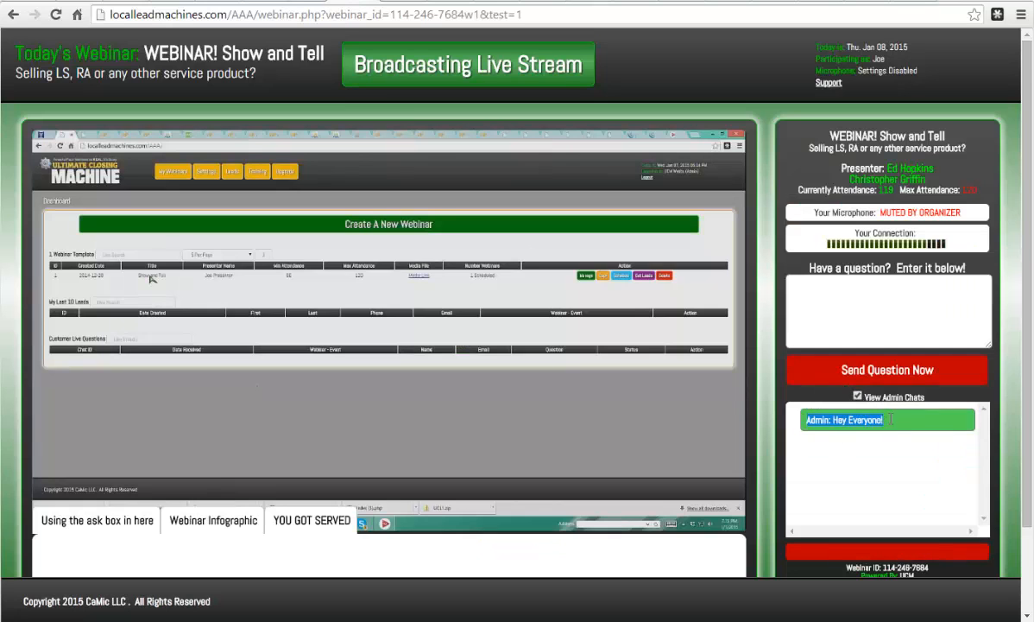
# - Return to the template's Q&A drips and examine the answer text of the Admin Chat entry
pyautogui.click(310, 4)
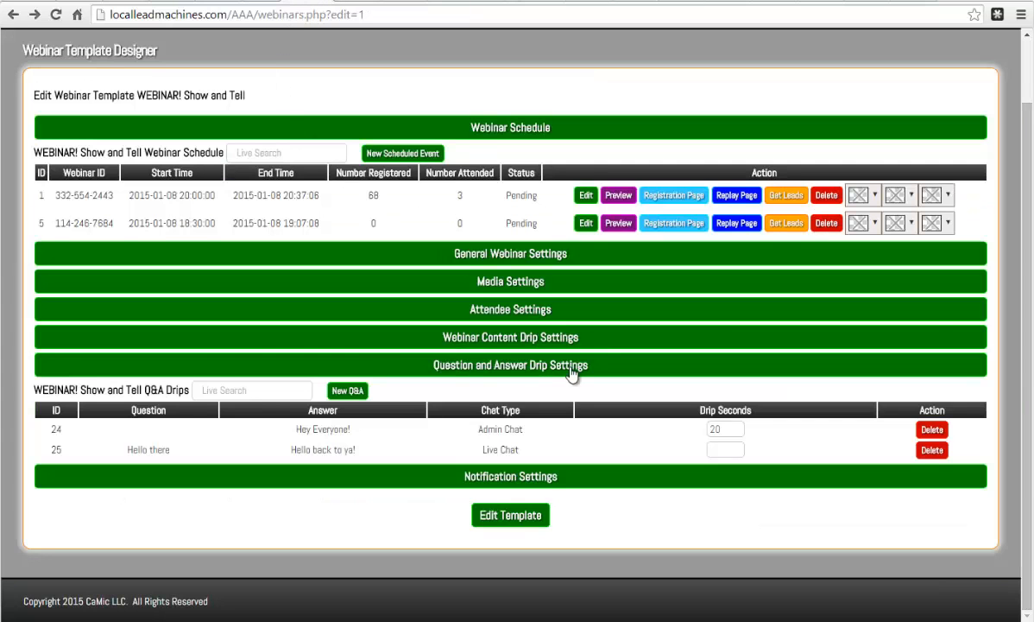
pyautogui.click(359, 428)
pyautogui.doubleClick(360, 429)
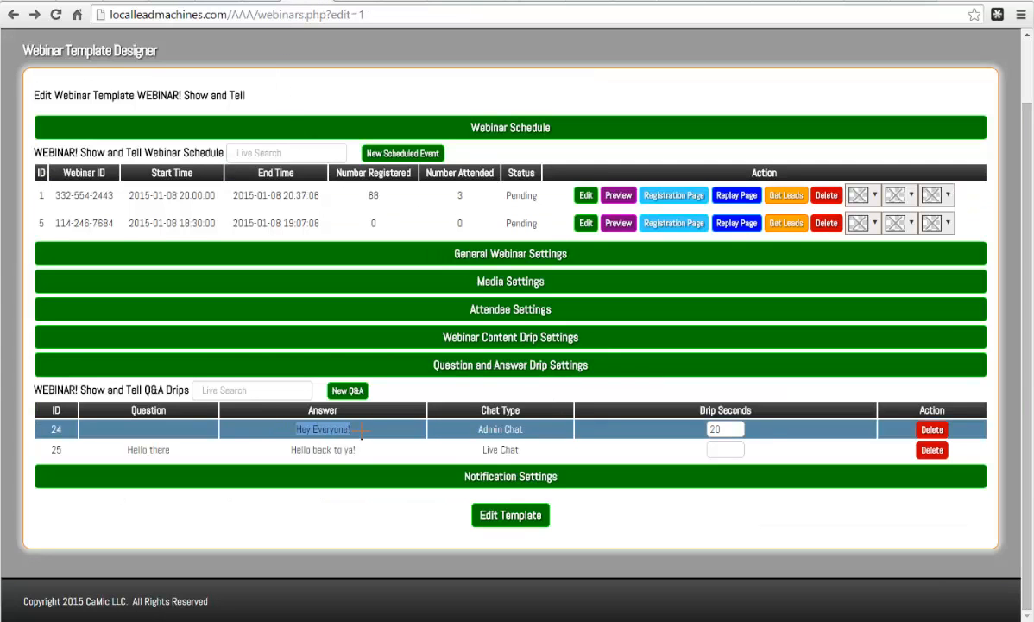
pyautogui.click(361, 430)
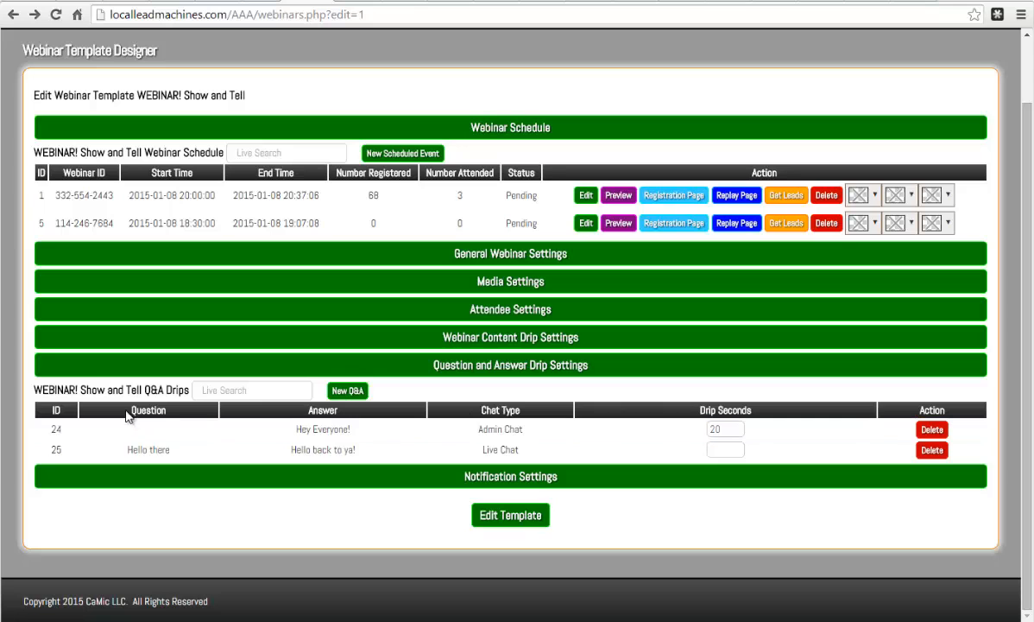
pyautogui.tripleClick(302, 429)
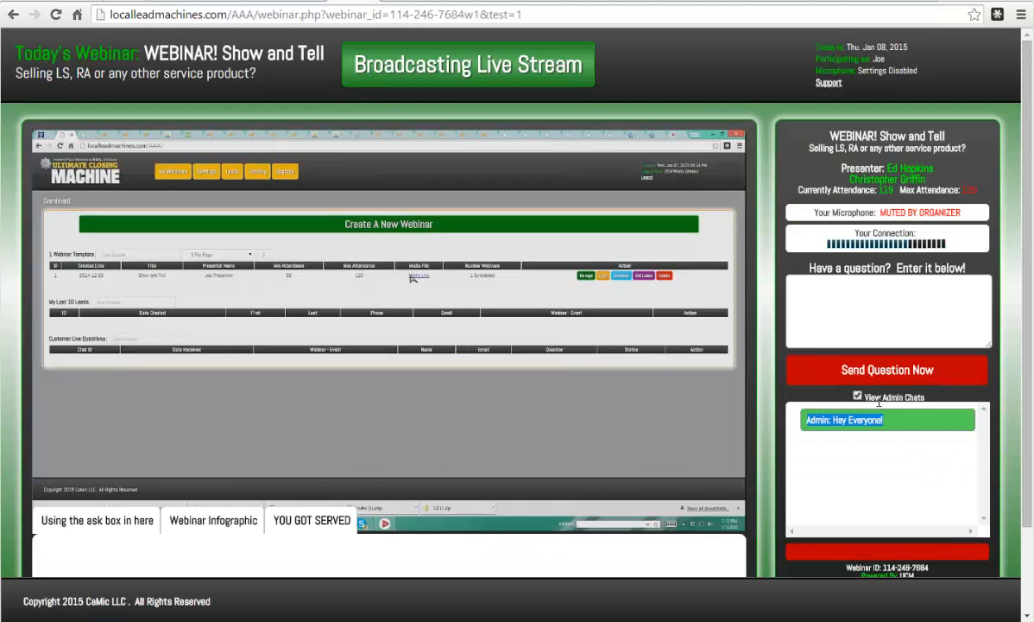
# - Compare the live room's chat with admin chats hidden and shown, and check the Admin Chat entry's drip seconds in the template
pyautogui.click(858, 399)
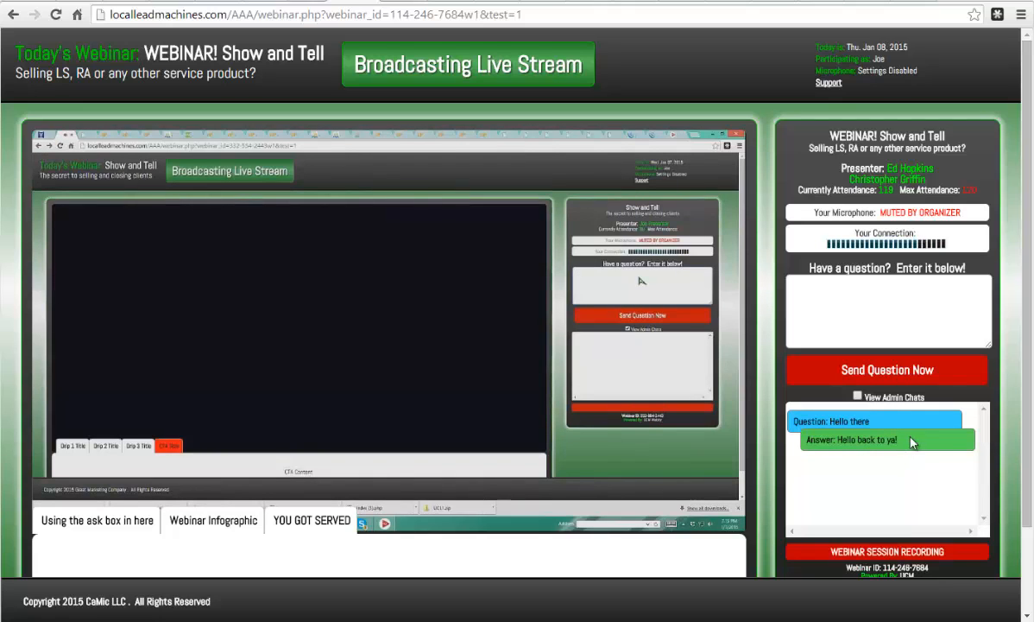
pyautogui.click(874, 398)
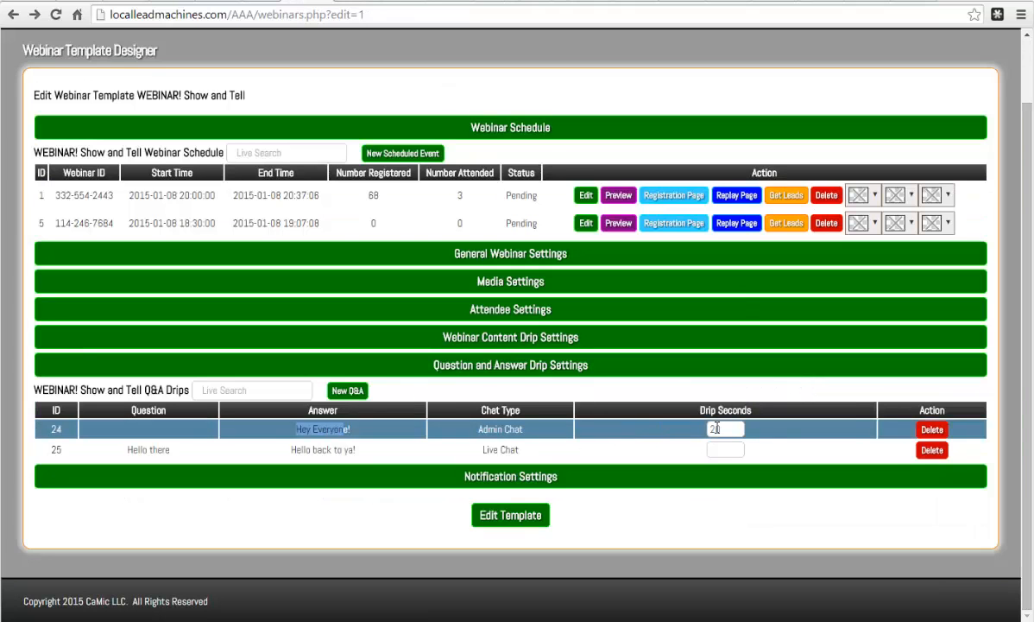
pyautogui.click(716, 428)
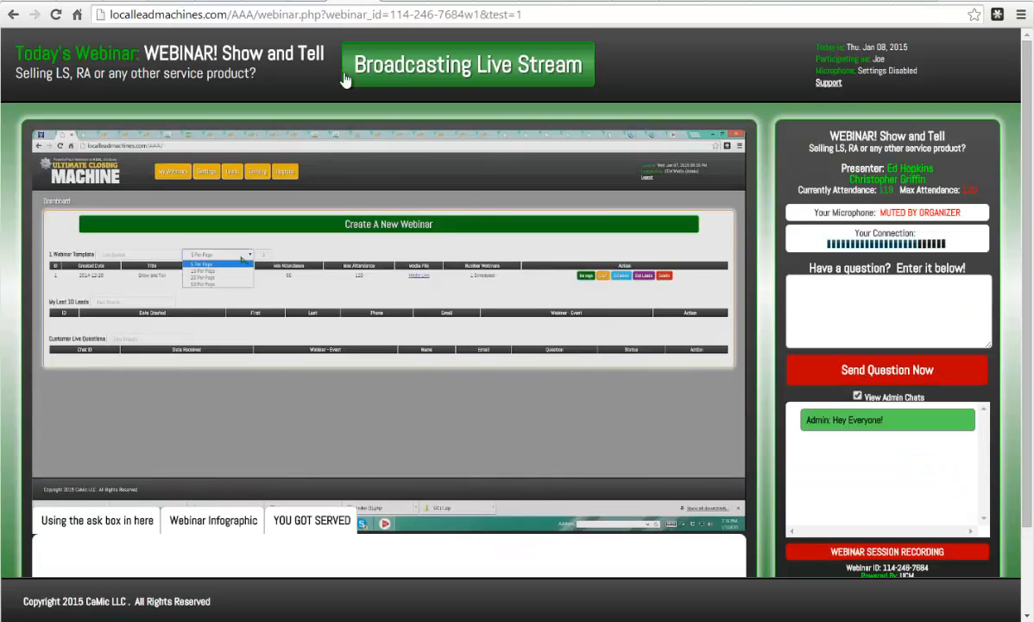
pyautogui.click(860, 396)
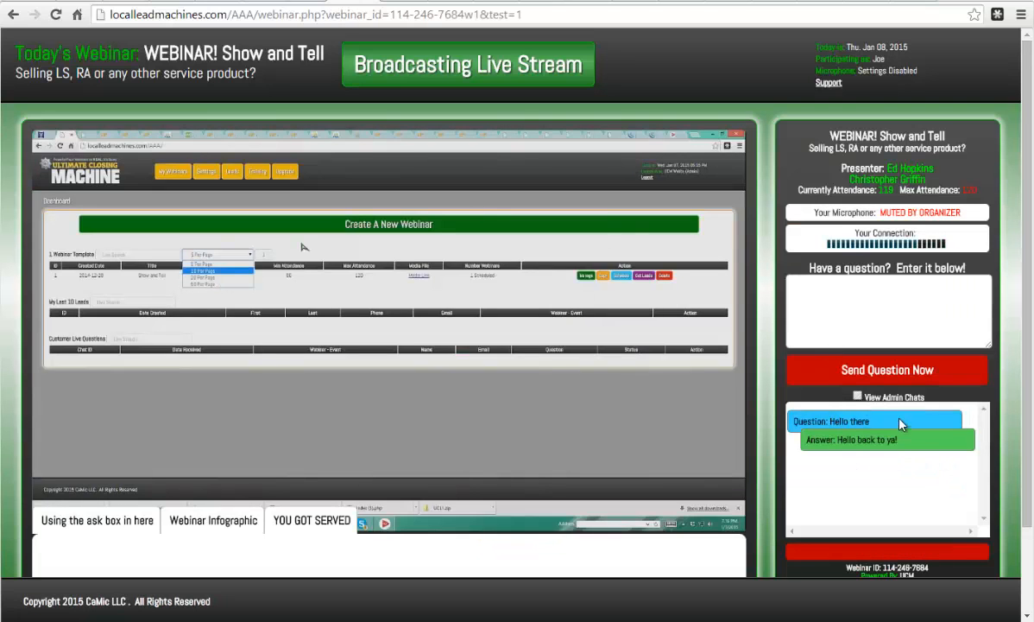
pyautogui.click(859, 396)
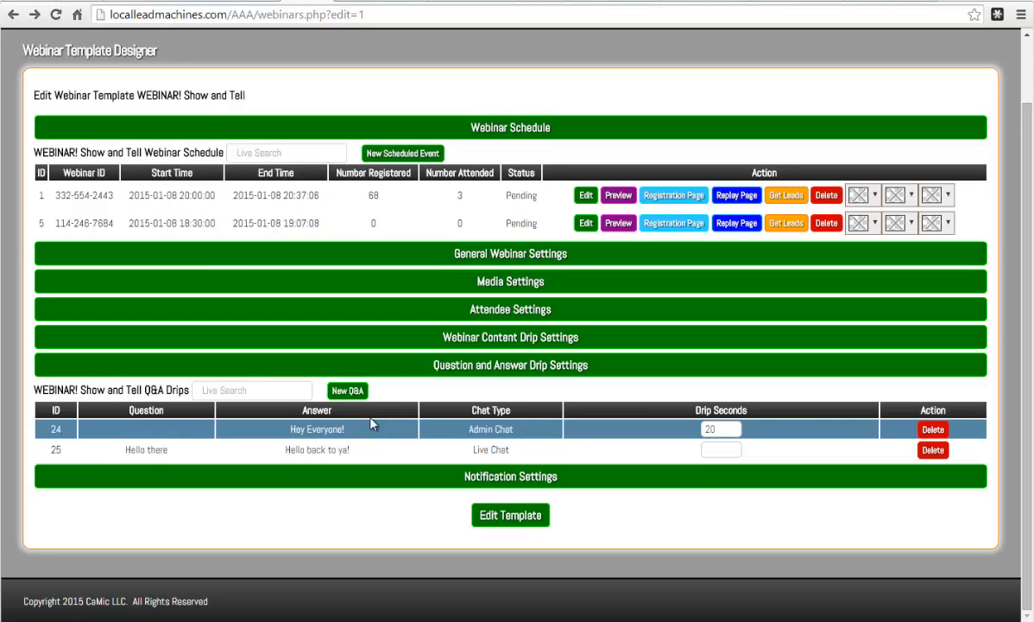
# - Open the new Q&A form, look over its question, answer, and time in seconds fields, and cancel it
pyautogui.click(348, 390)
pyautogui.click(486, 215)
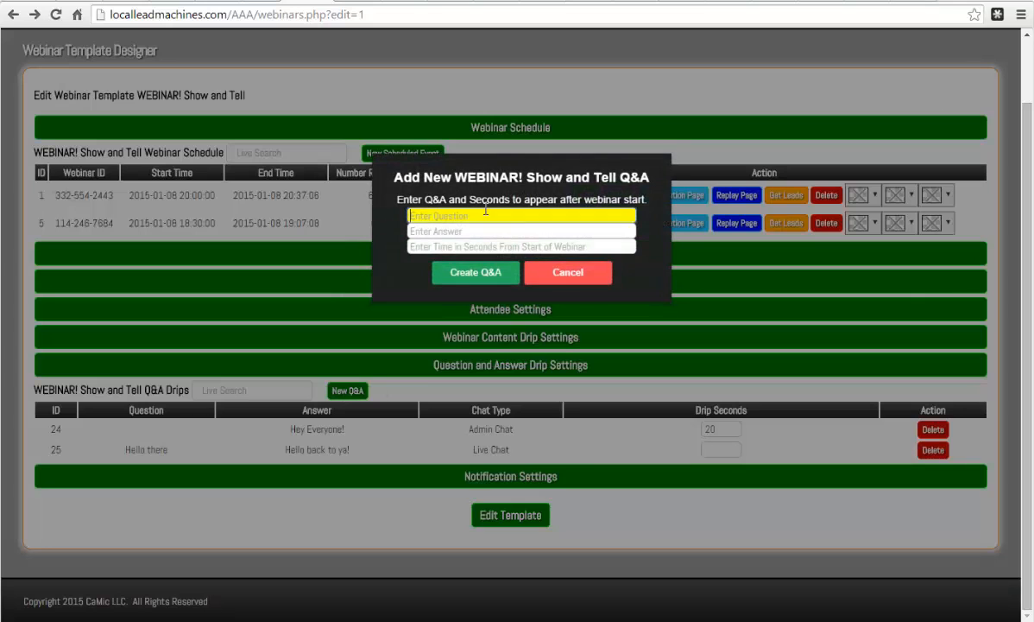
pyautogui.click(449, 230)
pyautogui.click(460, 246)
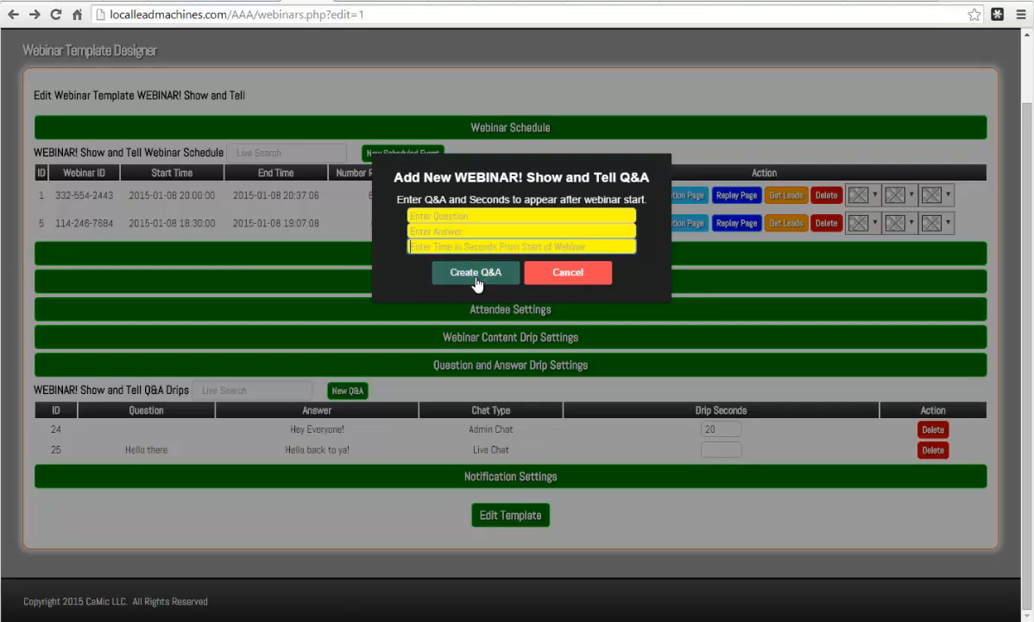
pyautogui.click(566, 273)
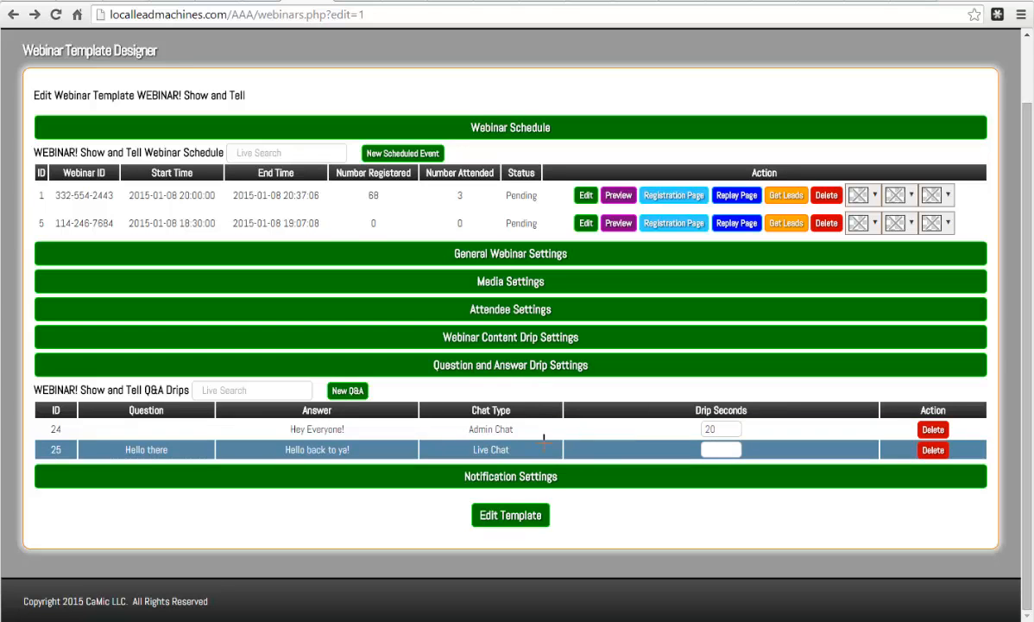
# - Close the Question and Answer Drip Settings and open the Notification Settings
pyautogui.click(475, 370)
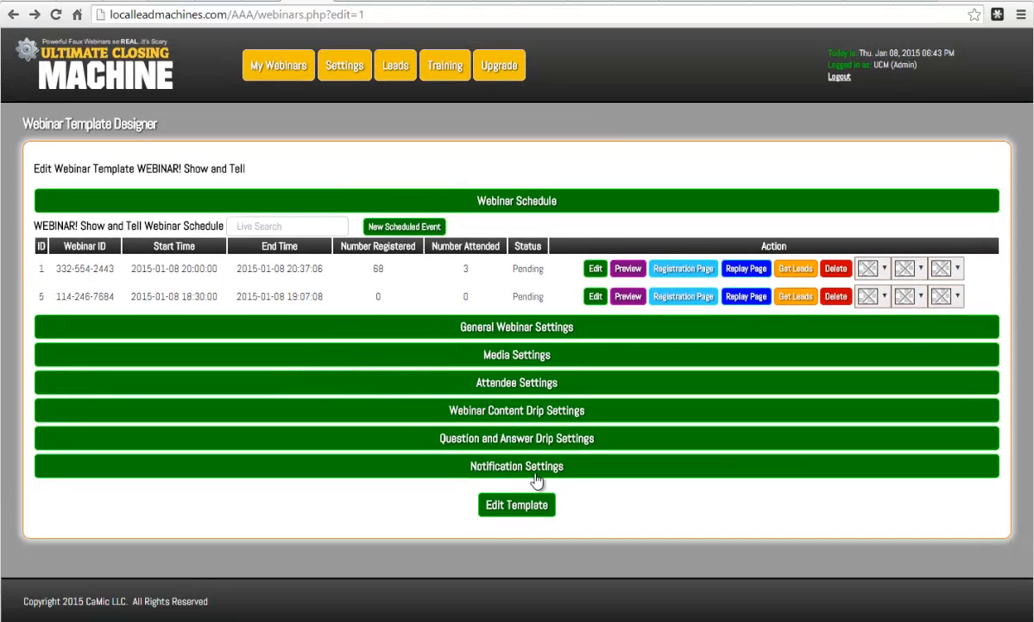
pyautogui.click(536, 480)
pyautogui.scroll(-1, 457, 328)
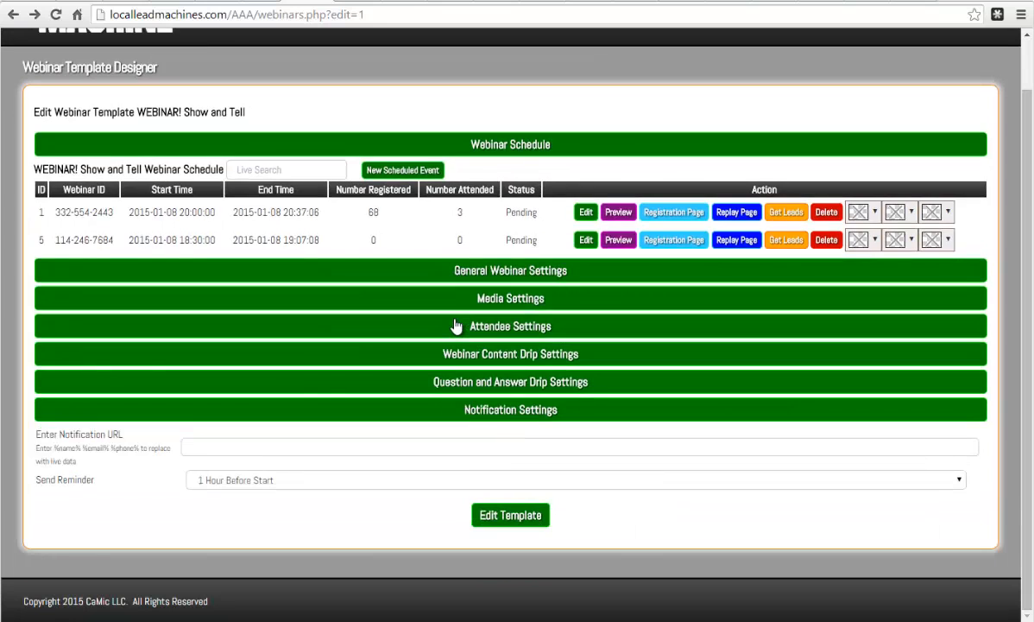
# - Look through the available Send Reminder times and review the Notification URL field without changing them
pyautogui.moveTo(58, 480); pyautogui.dragTo(95, 475)
pyautogui.click(159, 475)
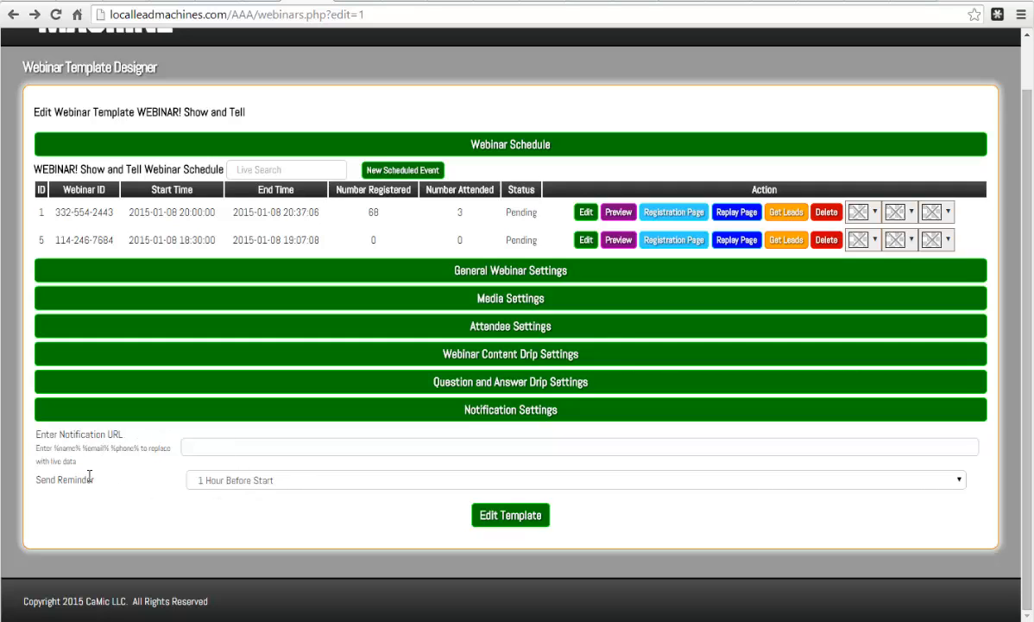
pyautogui.click(266, 481)
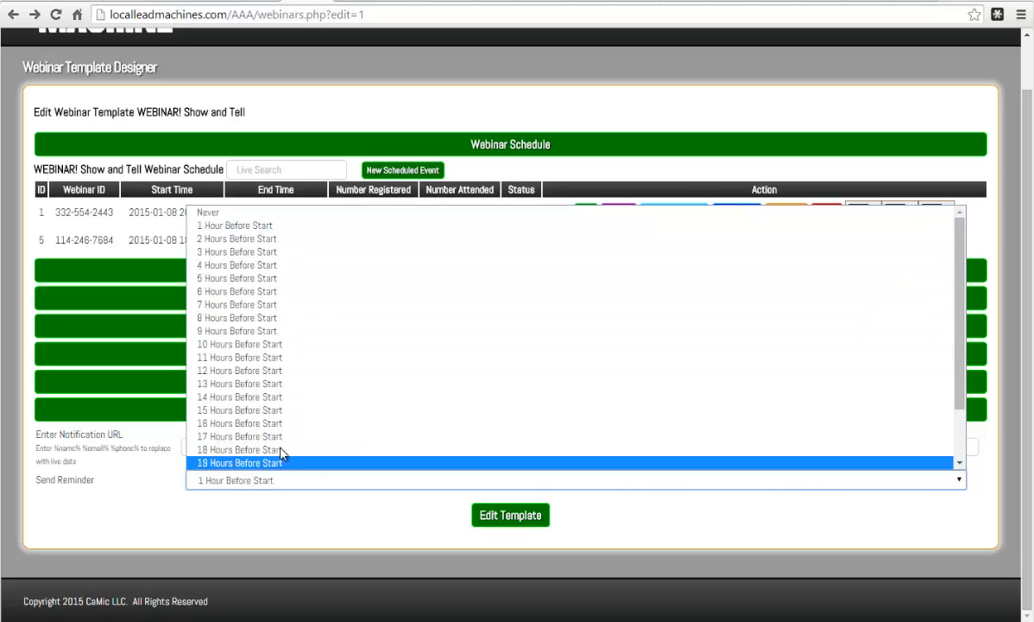
pyautogui.scroll(-2, 276, 449)
pyautogui.click(157, 451)
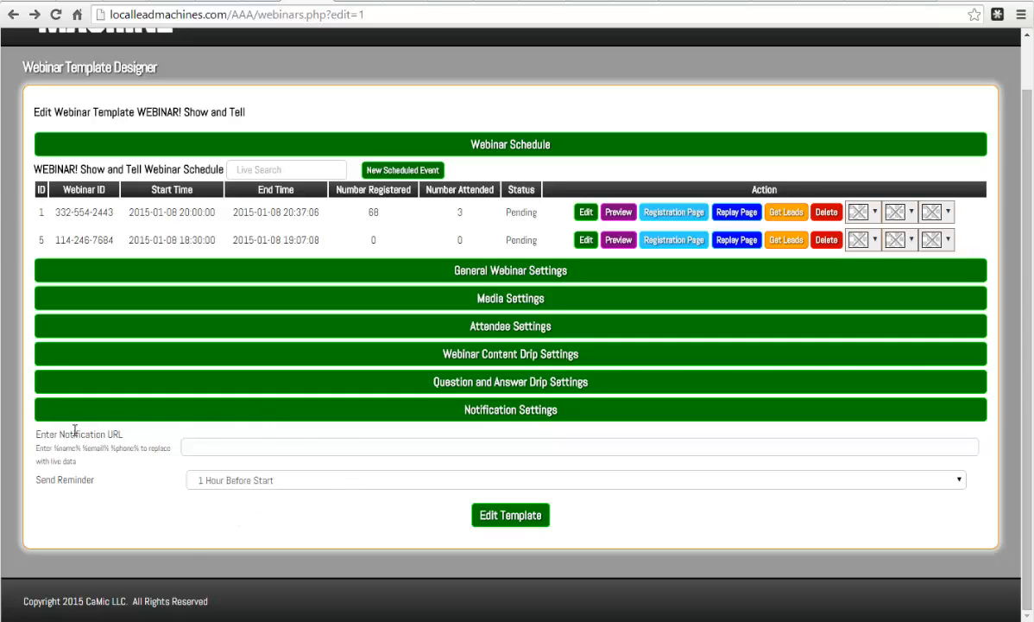
pyautogui.moveTo(43, 432); pyautogui.dragTo(139, 436)
pyautogui.click(151, 443)
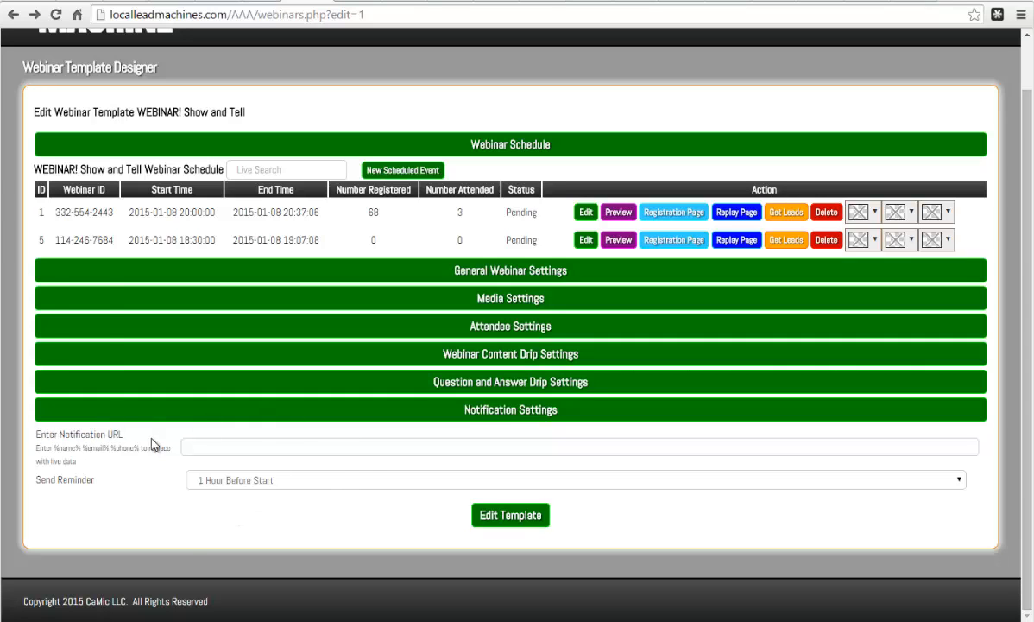